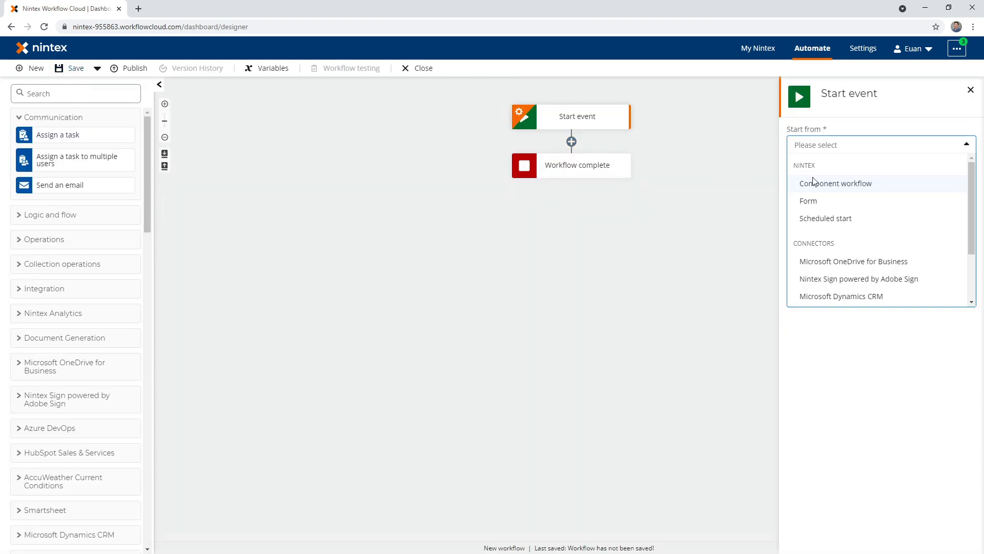
# - Set the workflow to start from a Nintex form and add an email control titled "Email" to that form
pyautogui.click(819, 205)
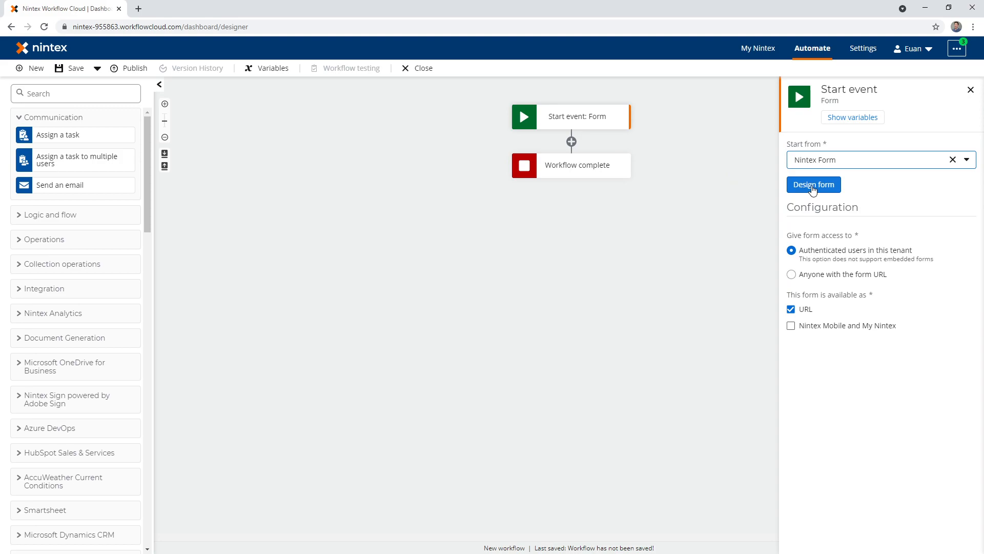
pyautogui.click(815, 187)
pyautogui.moveTo(66, 283); pyautogui.dragTo(233, 213)
pyautogui.click(281, 171)
pyautogui.click(870, 185)
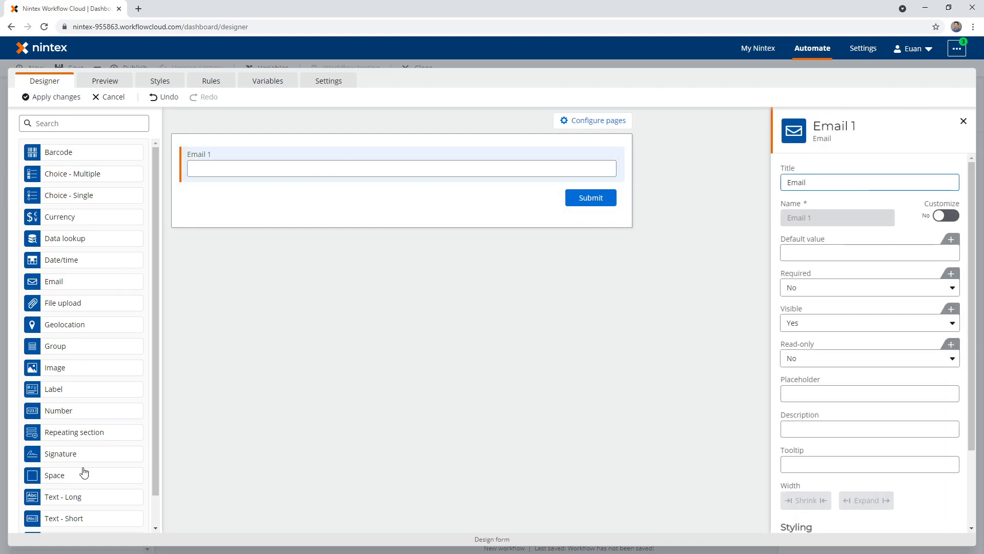
# - Add a Yes/no control in the same row before the Email field and title it "Hide"
pyautogui.scroll(-1, 65, 296)
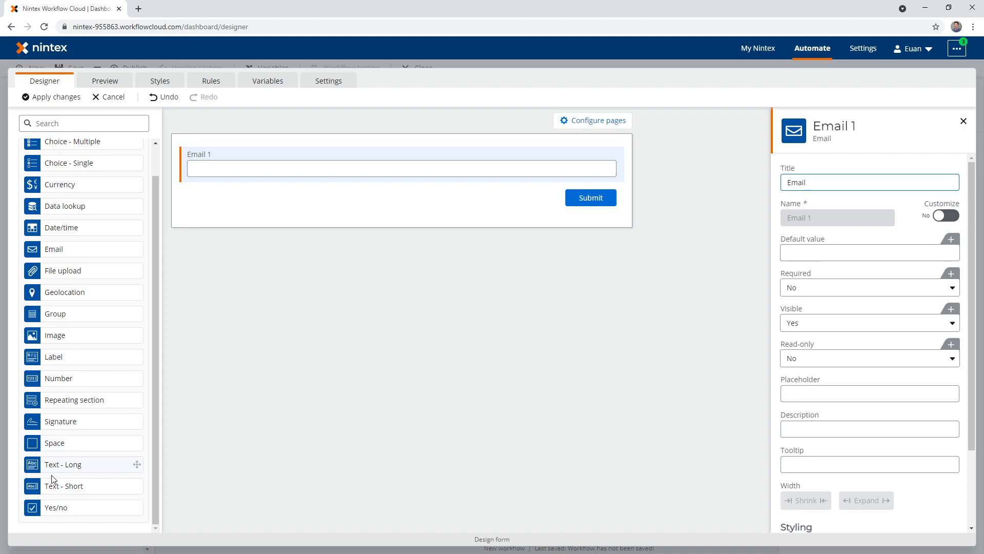
pyautogui.moveTo(66, 508); pyautogui.dragTo(243, 159)
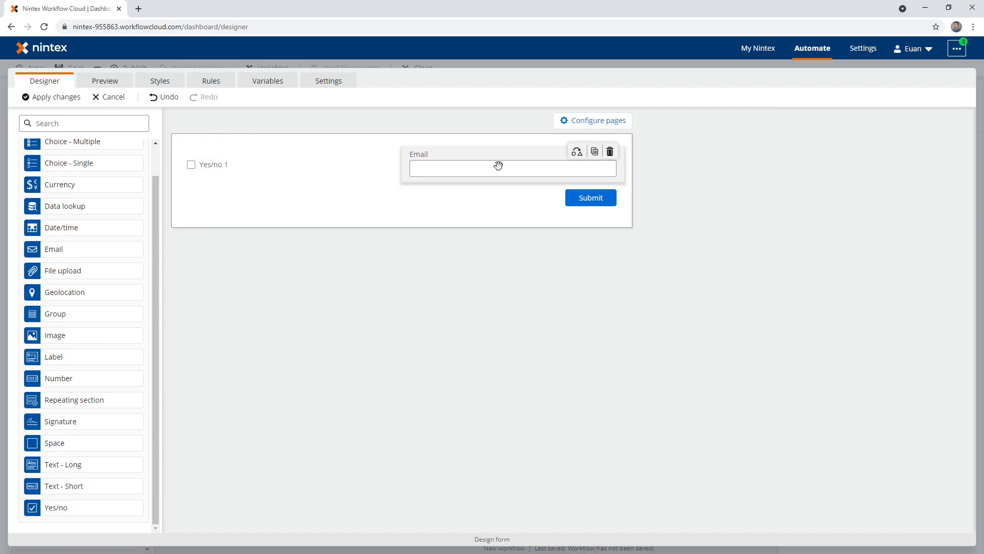
pyautogui.click(257, 164)
pyautogui.tripleClick(826, 184)
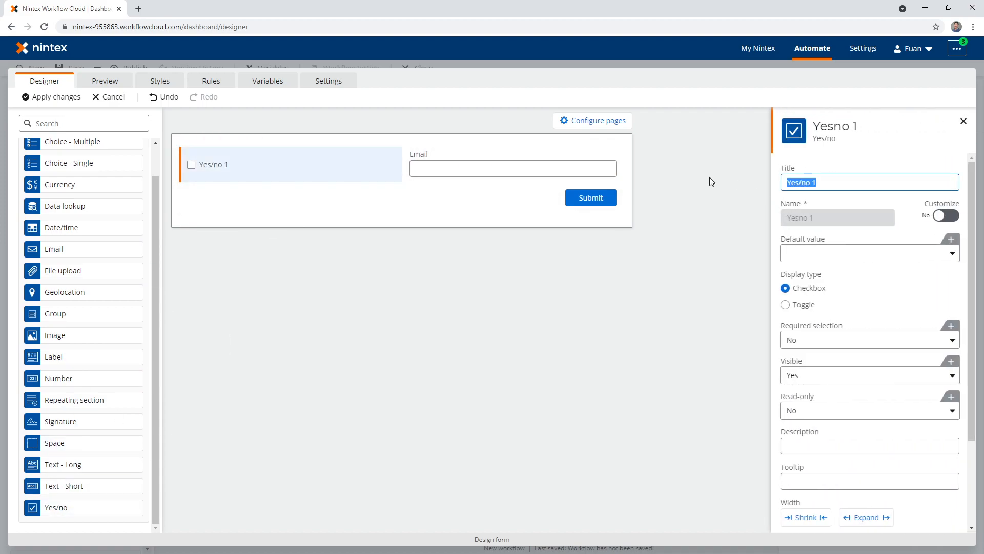
pyautogui.write('Hide or sh')
pyautogui.hotkey('ctrl', 'a')
pyautogui.press('BackSpace')
pyautogui.write('Hide')
pyautogui.click(274, 253)
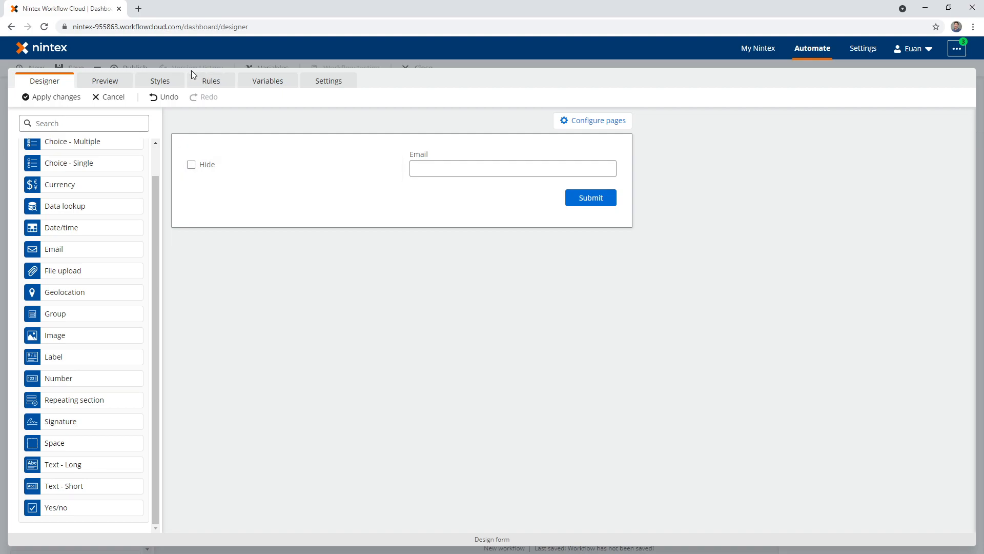
# - Add a form rule named "Hide email control" with the condition that Hide Is Yes
pyautogui.click(211, 80)
pyautogui.click(733, 144)
pyautogui.click(307, 191)
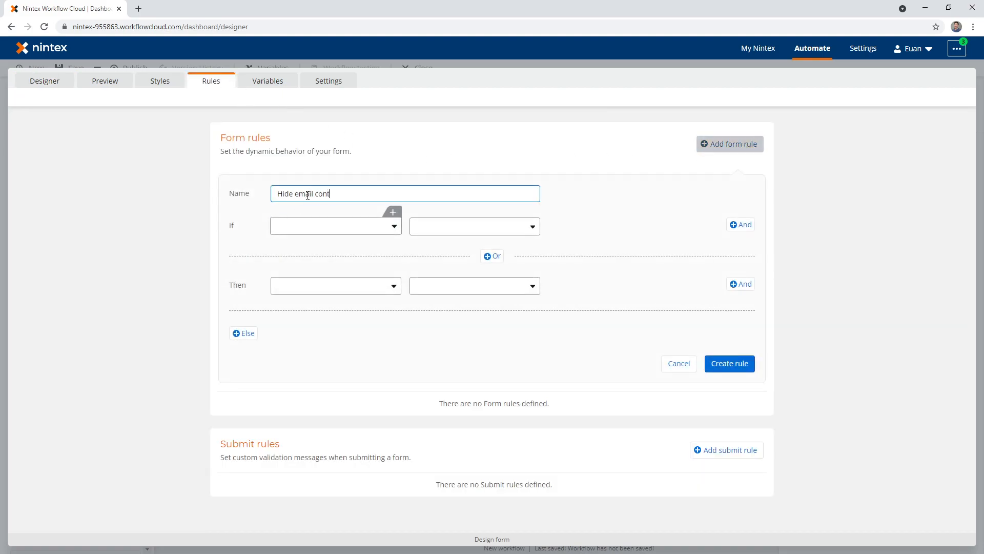
pyautogui.click(352, 231)
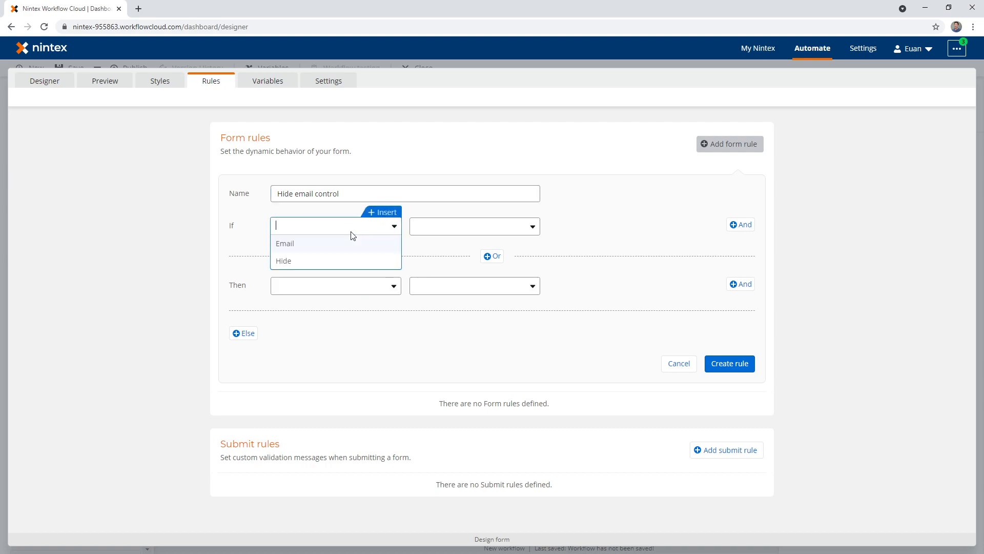
pyautogui.click(313, 260)
pyautogui.click(445, 227)
pyautogui.click(439, 262)
# - Set the rule's Then action to make the Email control's Visible property No
pyautogui.click(358, 285)
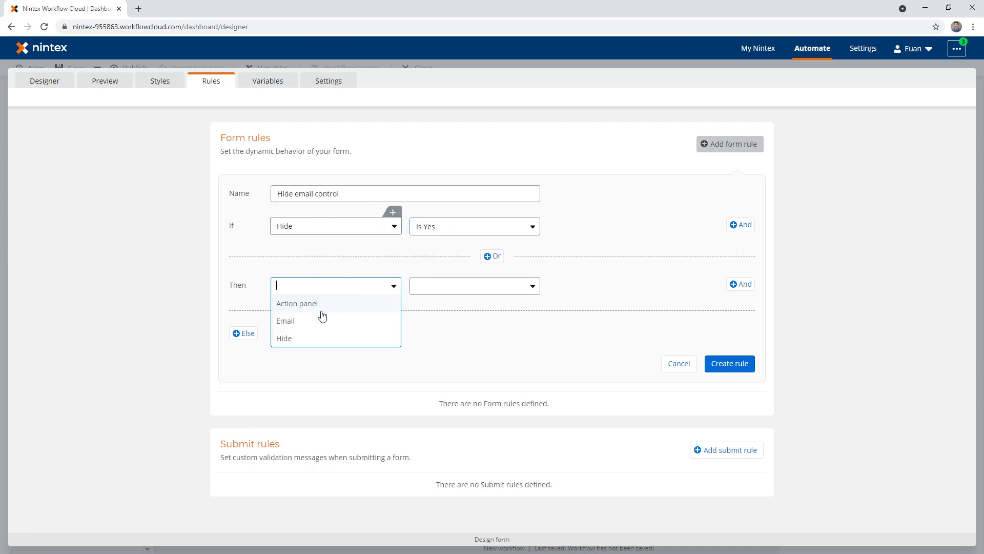
pyautogui.click(310, 322)
pyautogui.click(445, 287)
pyautogui.scroll(-2, 441, 401)
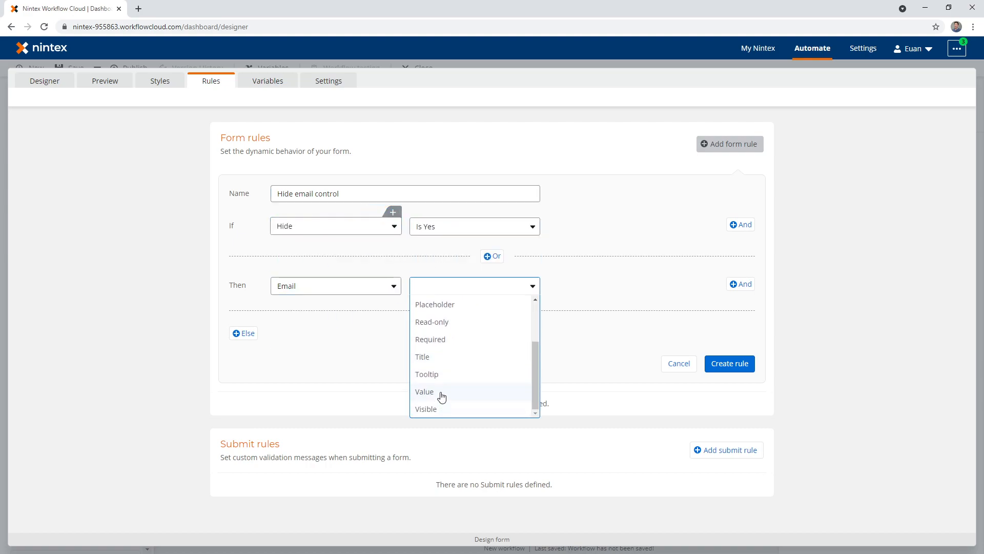
pyautogui.click(442, 408)
# - Add an Else action that sets the Email control's Visible property to Yes, and create the rule
pyautogui.click(244, 332)
pyautogui.click(308, 336)
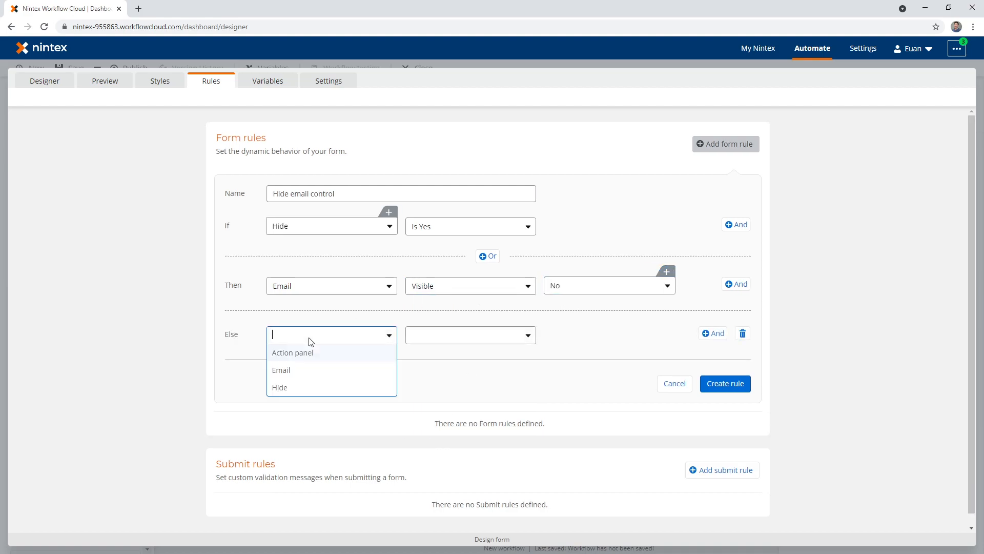
pyautogui.click(302, 370)
pyautogui.click(420, 342)
pyautogui.scroll(-2, 438, 446)
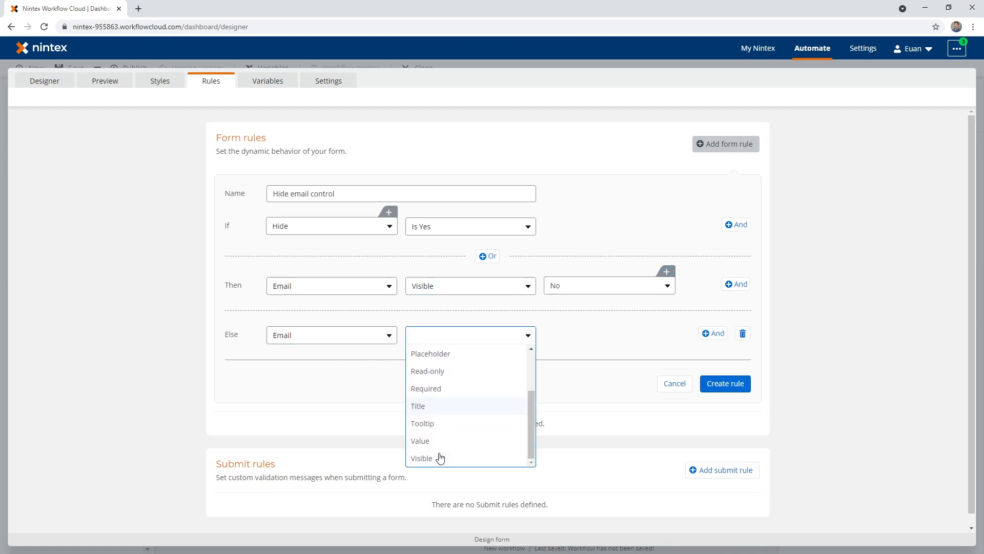
pyautogui.click(439, 457)
pyautogui.click(558, 336)
pyautogui.click(563, 362)
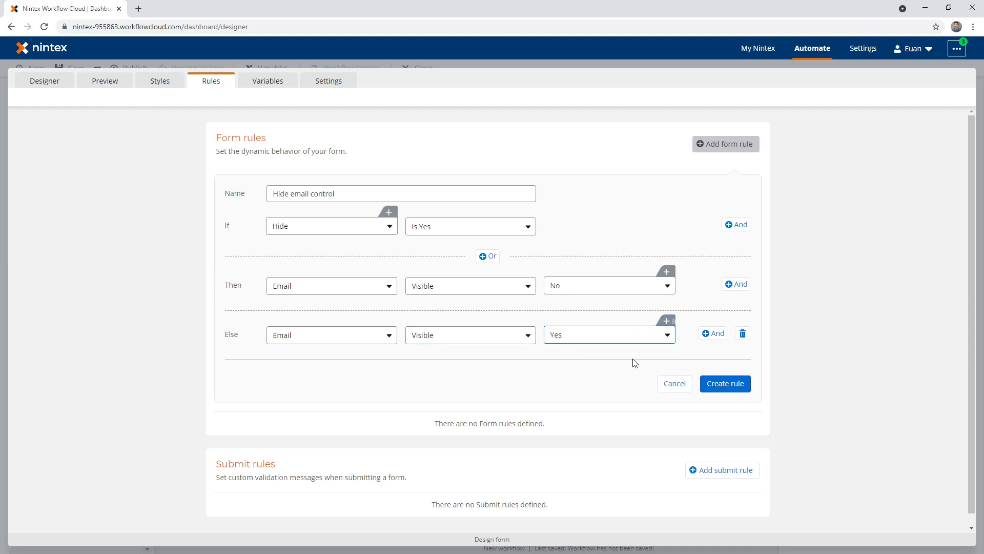
pyautogui.click(725, 384)
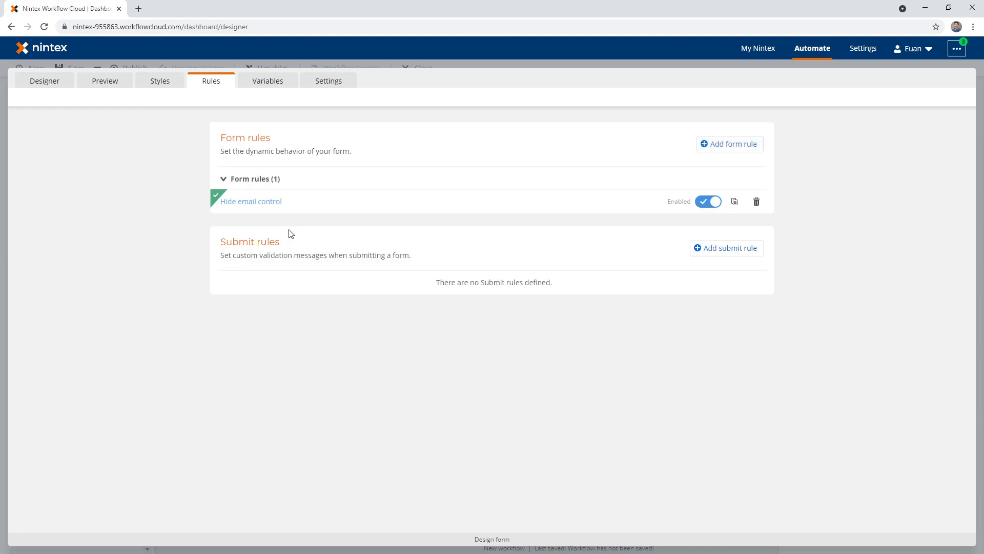
# - Preview the form and test the rule by filling in an email address and ticking Hide
pyautogui.click(97, 81)
pyautogui.click(542, 154)
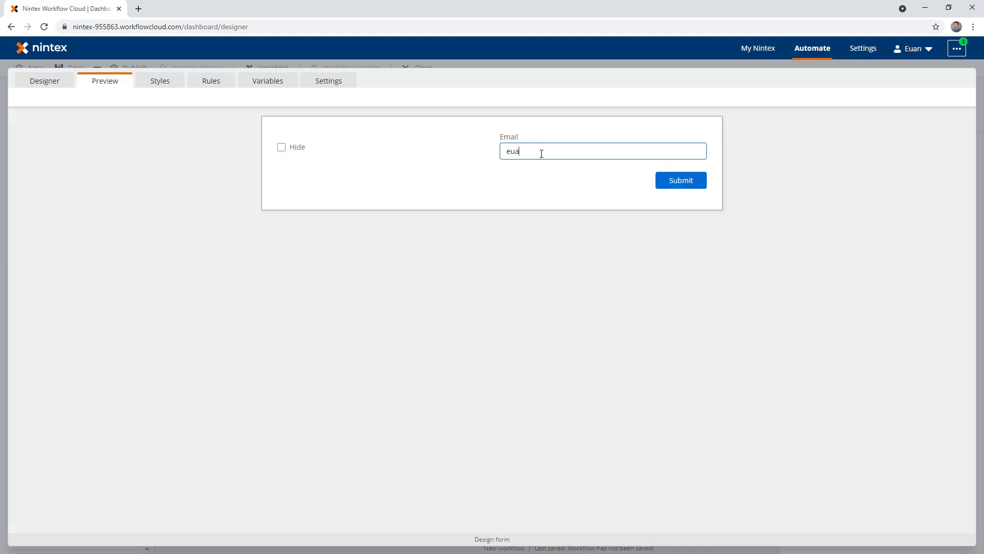
pyautogui.click(302, 148)
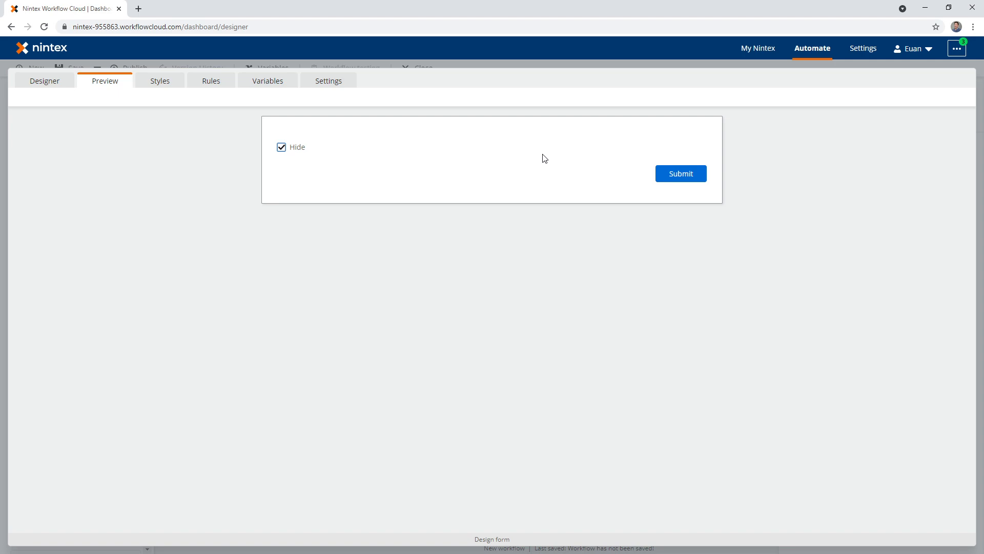
# - Return to the form's design view, apply the form changes and close the start event's settings
pyautogui.click(48, 82)
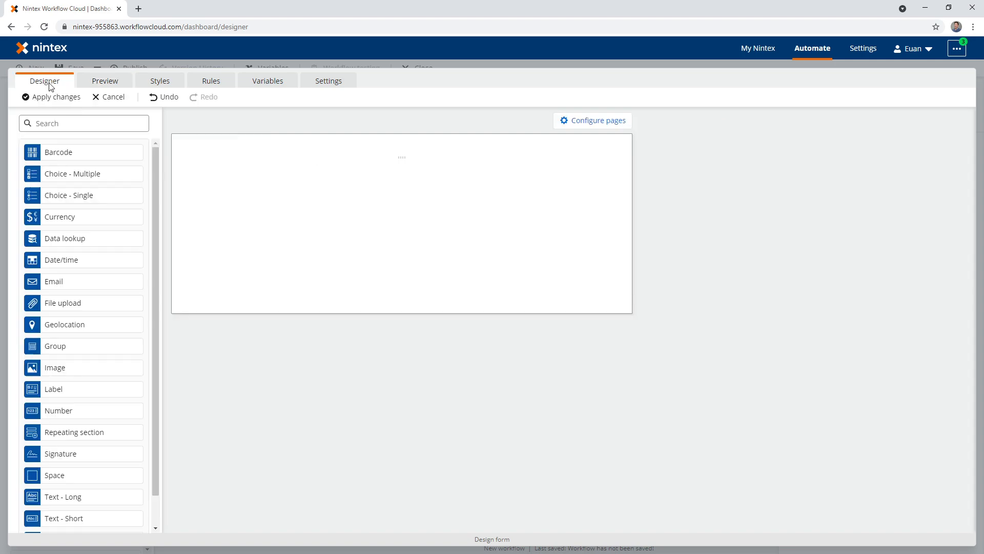
pyautogui.click(66, 100)
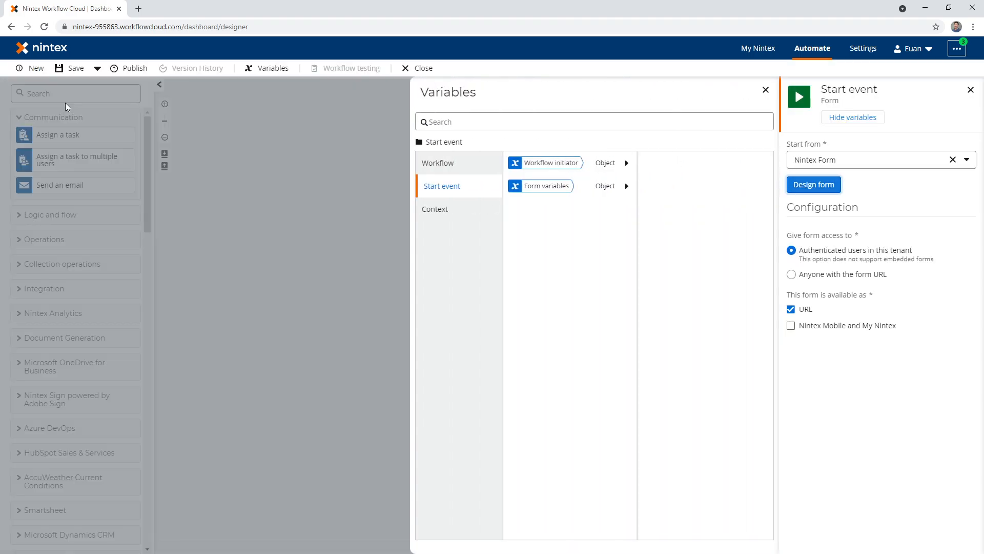
pyautogui.click(207, 226)
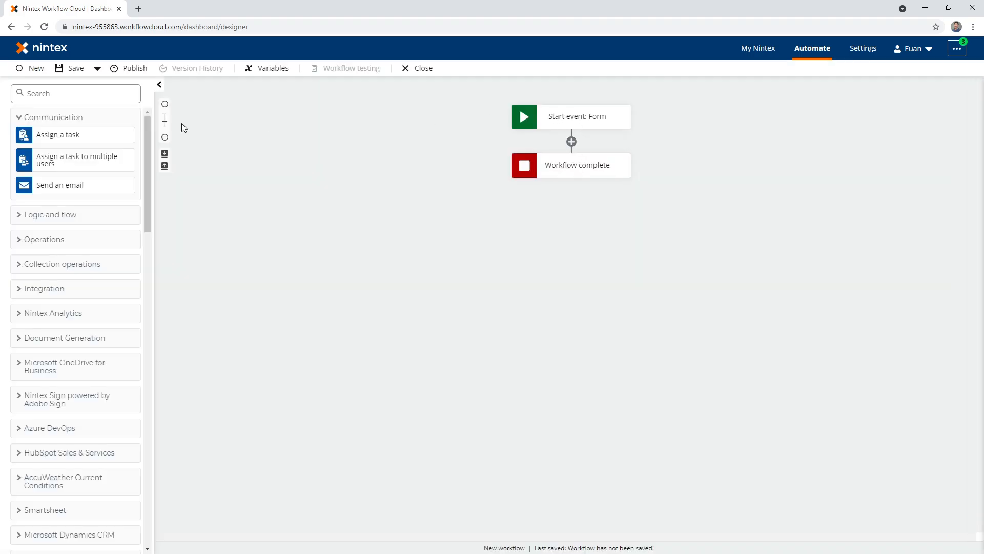
# - Add a Send an email action after the start event, filling in the recipient's email, a greeting subject and the message body "Hello"
pyautogui.moveTo(77, 183); pyautogui.dragTo(574, 143)
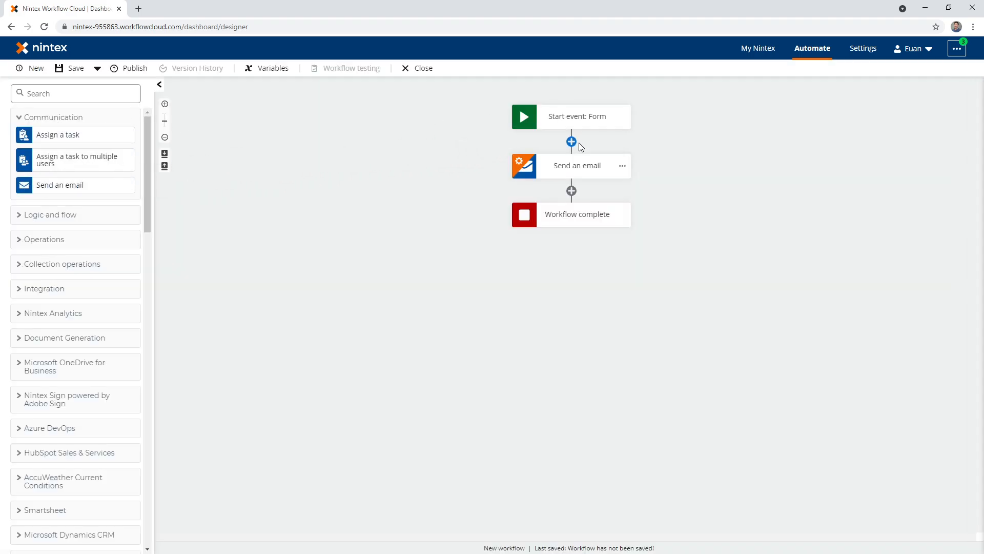
pyautogui.click(581, 174)
pyautogui.click(837, 142)
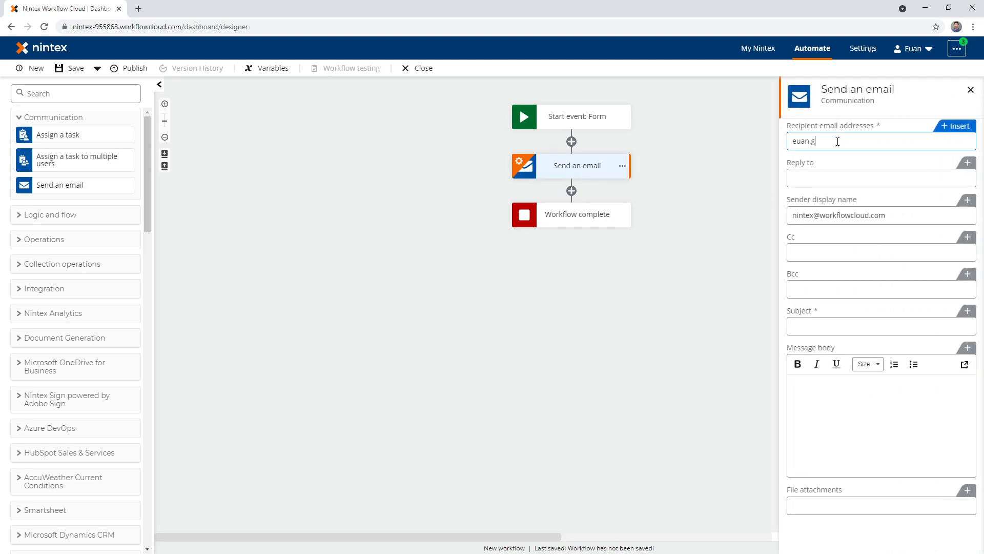
pyautogui.click(826, 325)
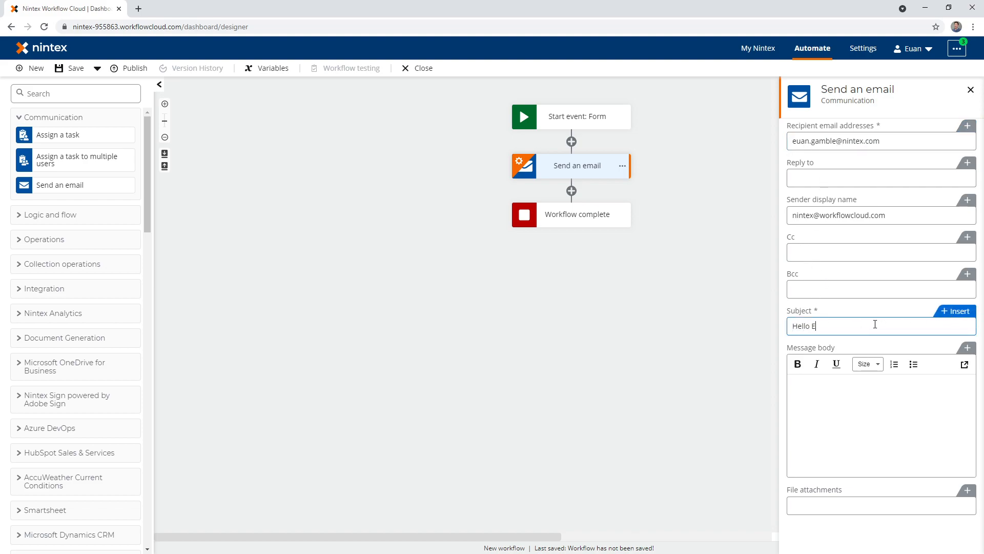
pyautogui.click(857, 399)
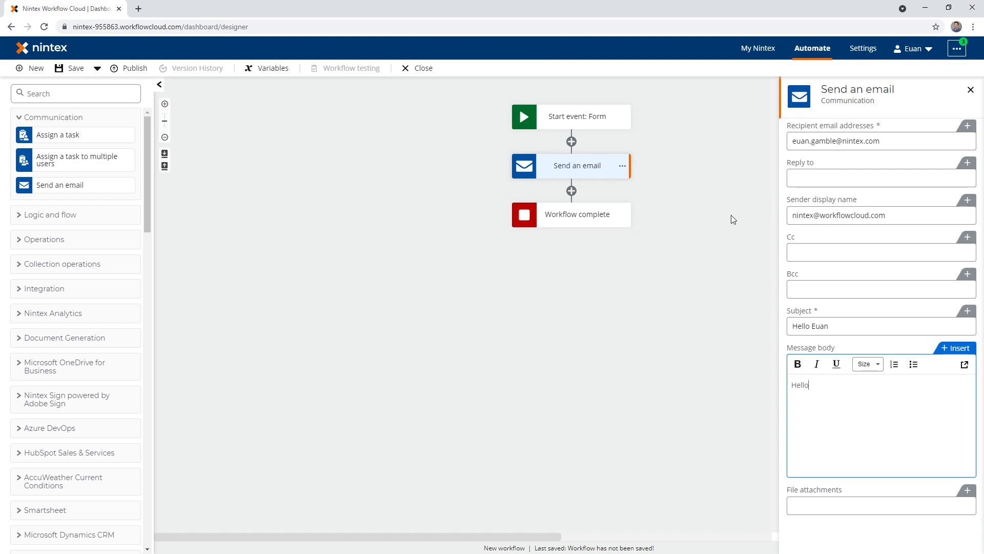
# - Search for "action set", delete the Send an email action and place an Action Set after the start event instead
pyautogui.click(74, 94)
pyautogui.write('action set')
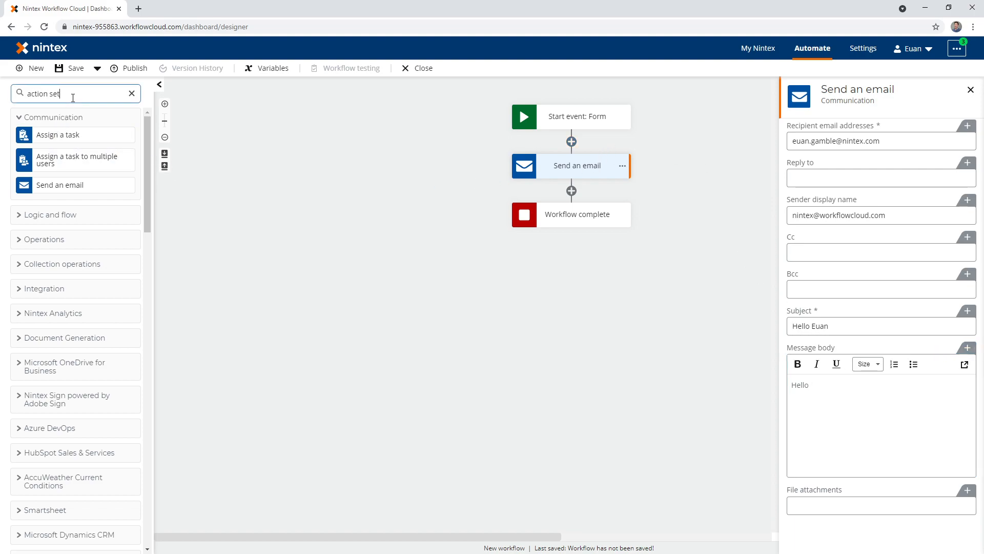
pyautogui.click(622, 166)
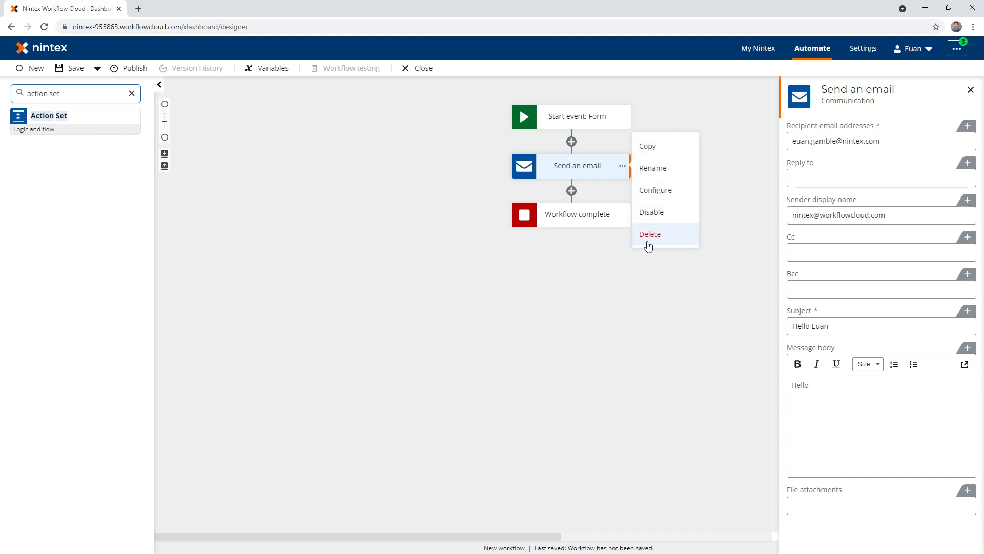
pyautogui.click(650, 235)
pyautogui.click(593, 363)
pyautogui.moveTo(84, 115); pyautogui.dragTo(573, 140)
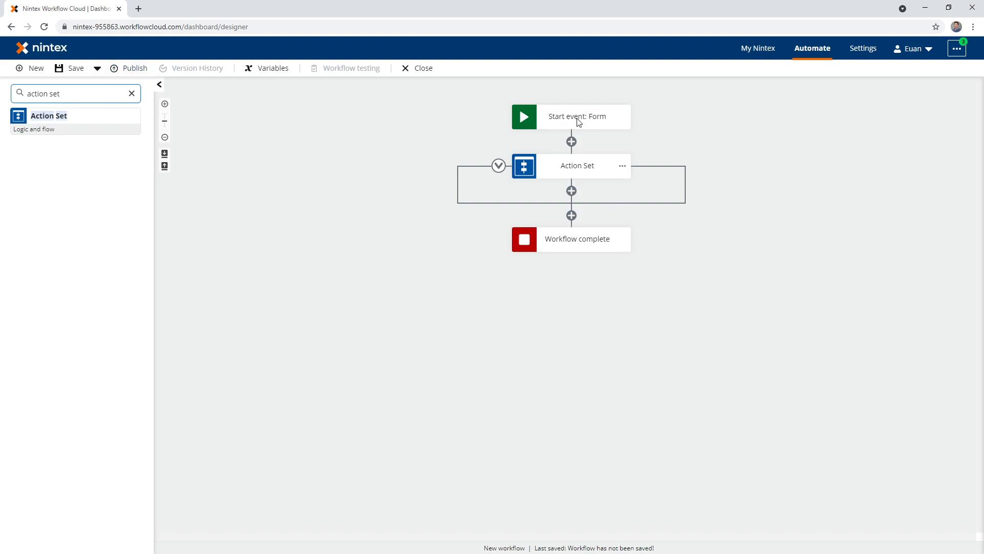
# - Publish the workflow under the name "Testing a hidden control"
pyautogui.click(138, 68)
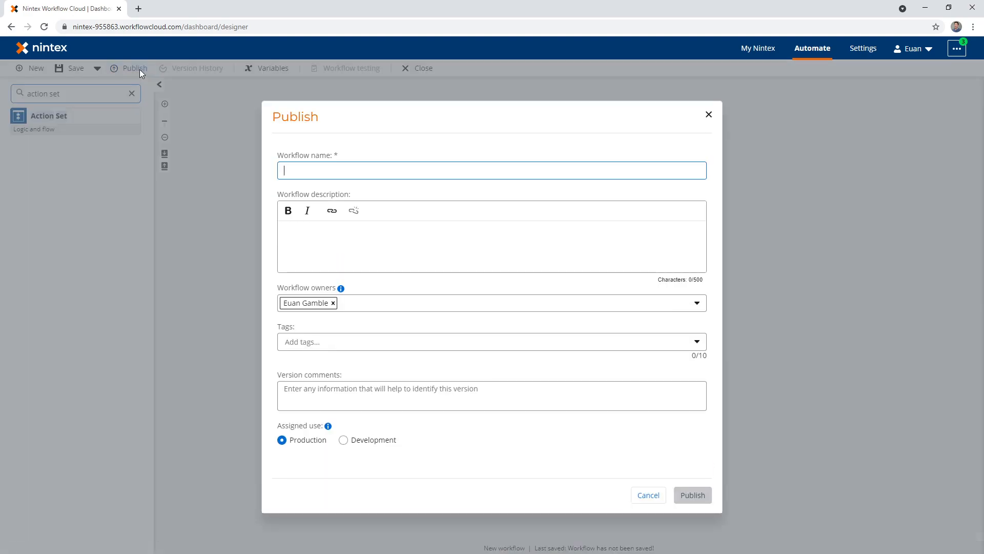
pyautogui.write('Testin')
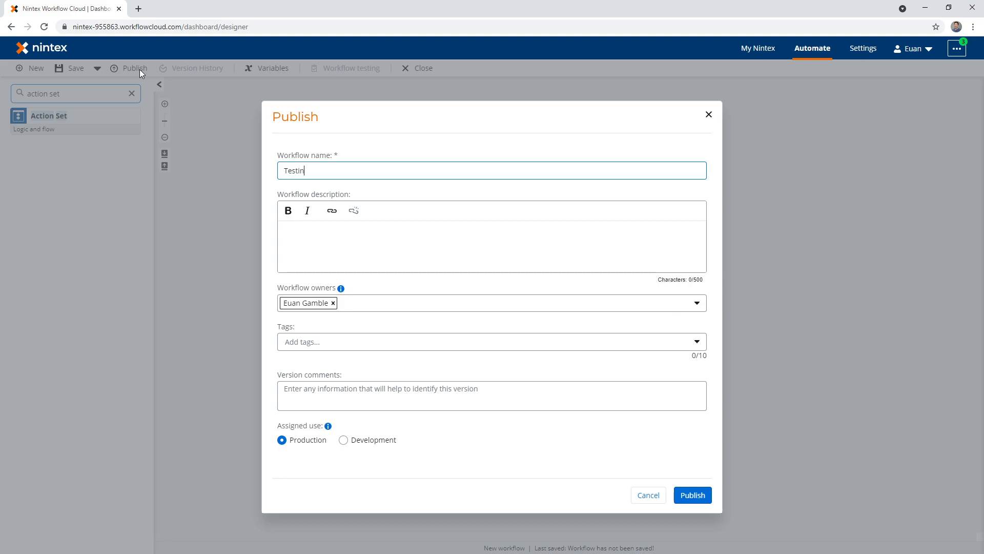
pyautogui.press('BackSpace')
pyautogui.press('BackSpace')
pyautogui.press('BackSpace')
pyautogui.press('BackSpace')
pyautogui.press('BackSpace')
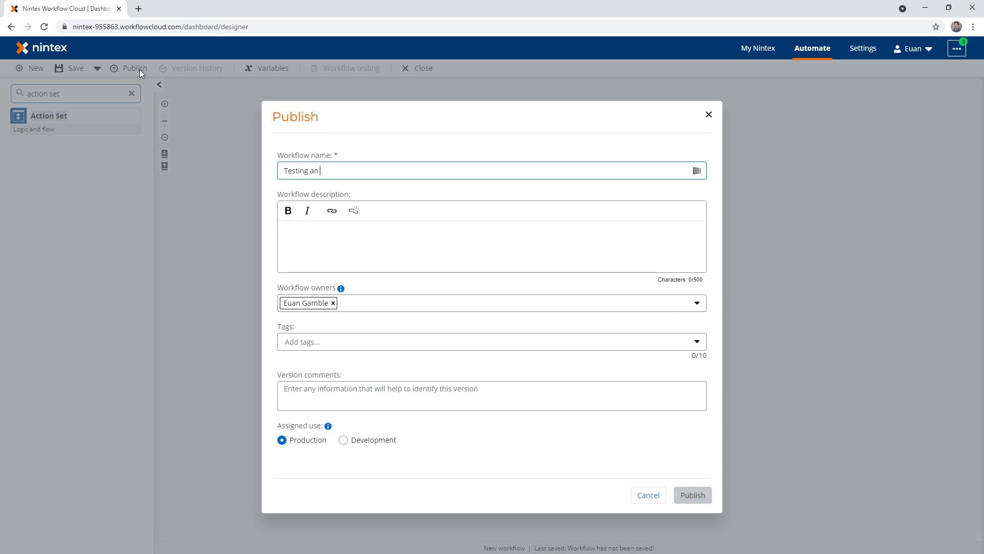
pyautogui.press('BackSpace')
pyautogui.write('hidden cont')
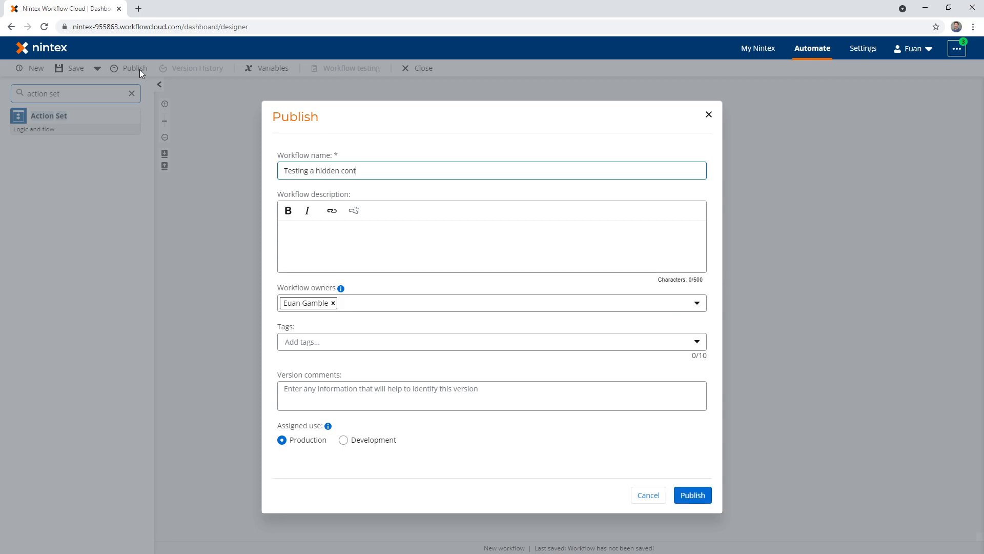
pyautogui.write('rol')
pyautogui.click(693, 494)
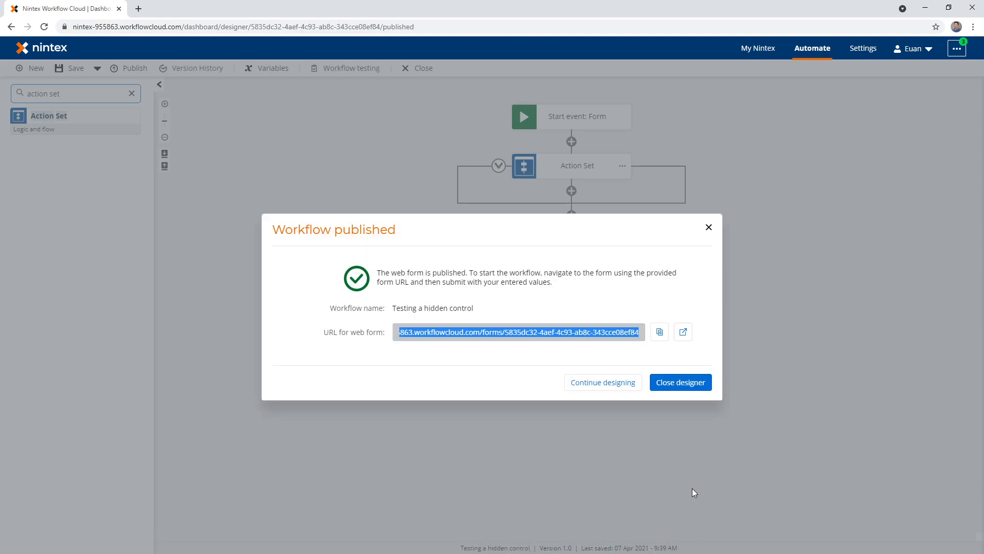
# - Open the published web form in two new browser tabs
pyautogui.click(683, 333)
pyautogui.click(52, 16)
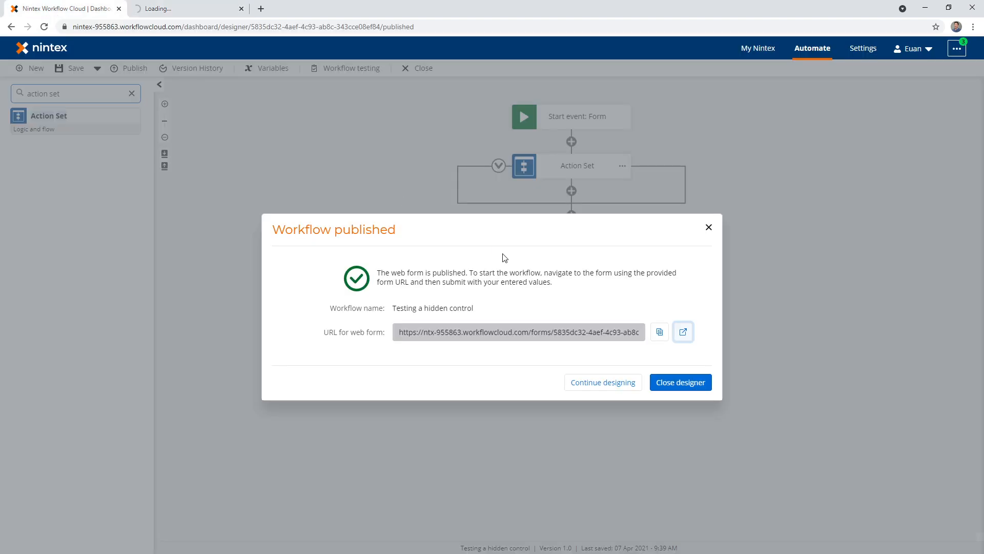
pyautogui.click(683, 332)
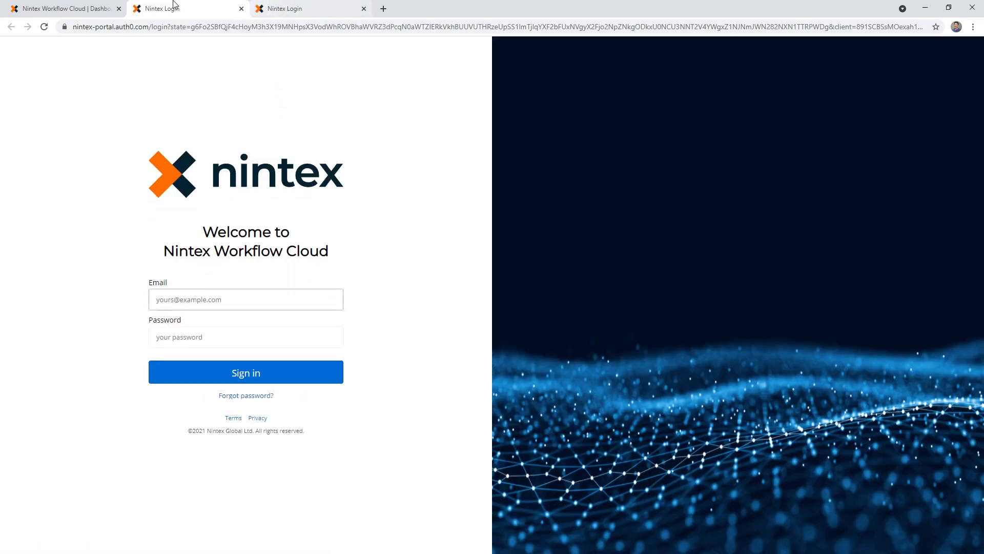
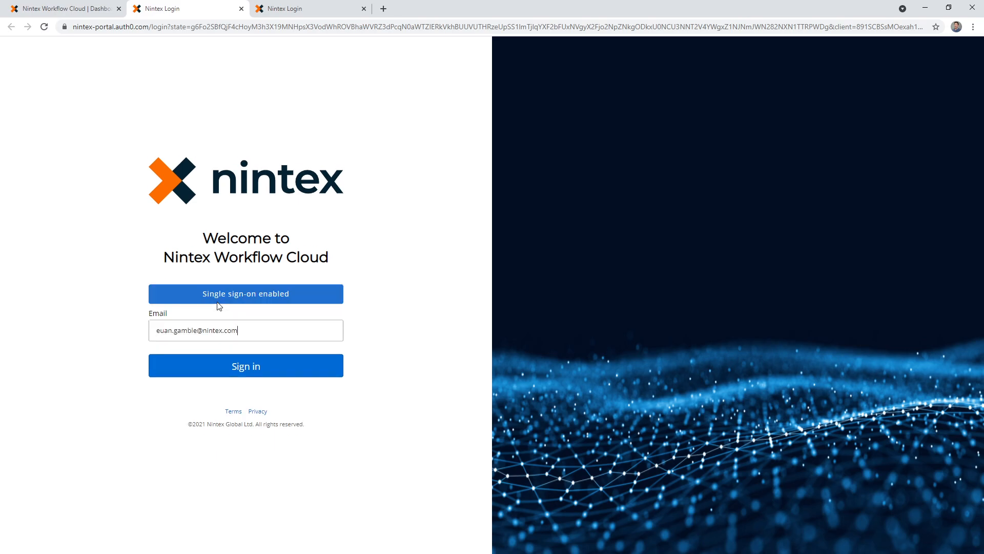
# - Enter the account email on both Nintex login pages and continue to single sign-on
pyautogui.click(275, 371)
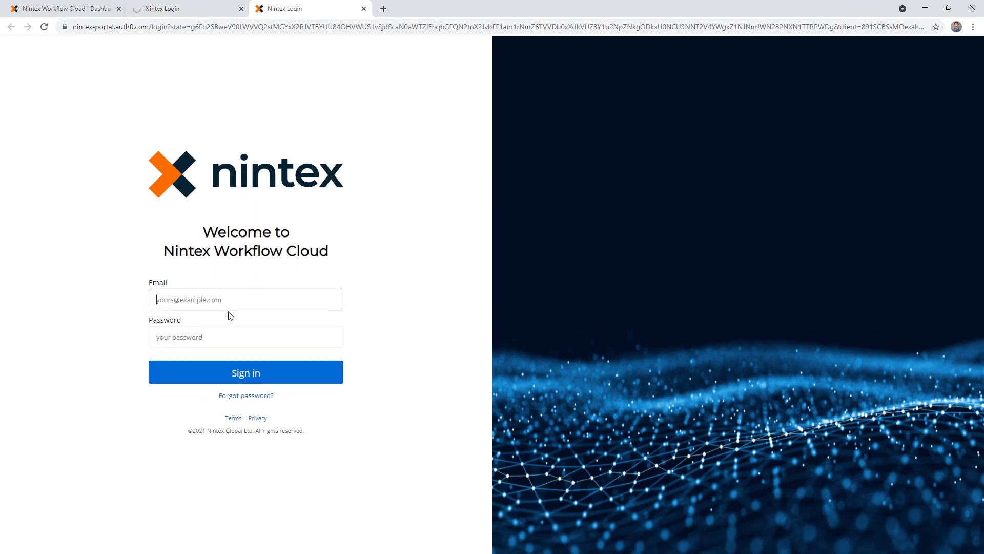
pyautogui.press('Return')
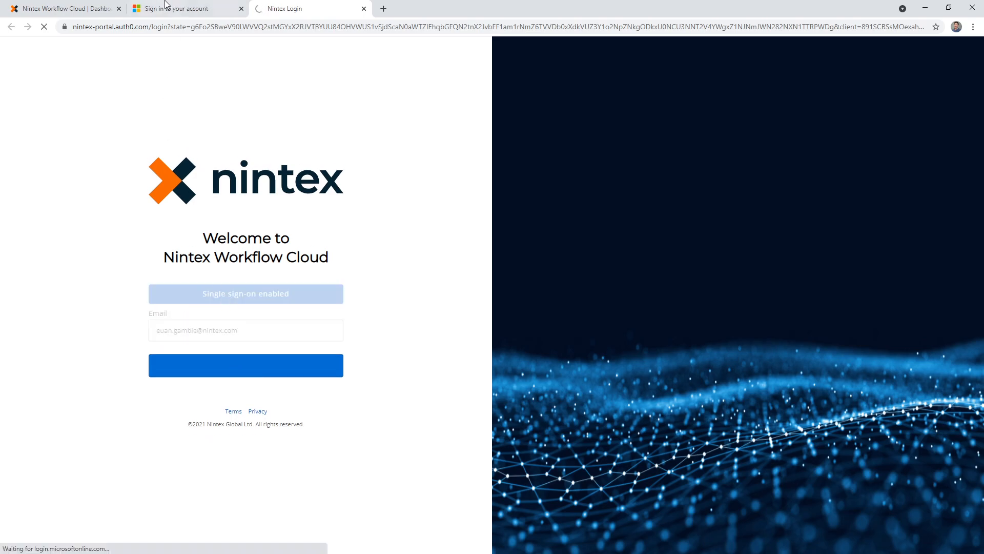
# - Pick the signed-in Microsoft account in both sign-in tabs and check the page each tab loads
pyautogui.click(171, 5)
pyautogui.click(474, 292)
pyautogui.click(318, 7)
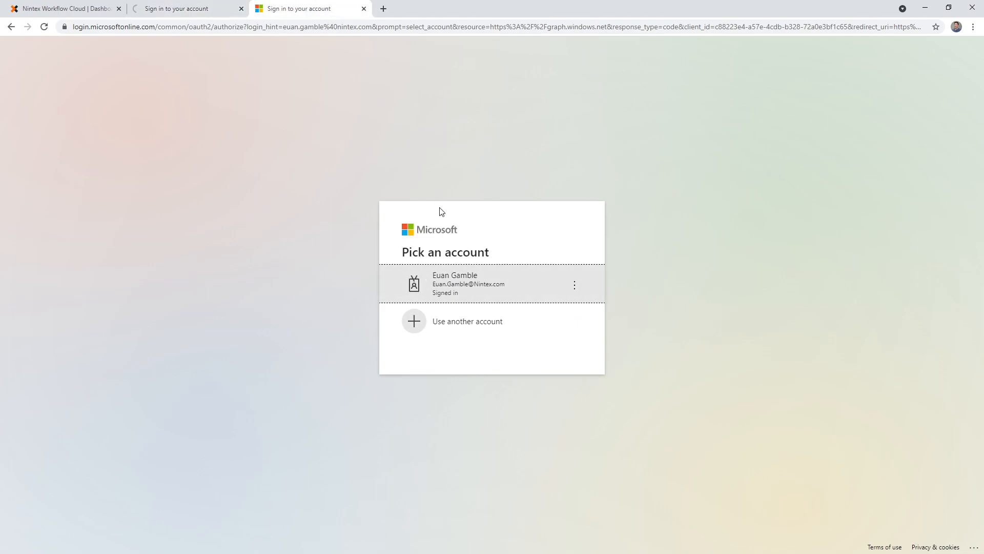
pyautogui.click(465, 290)
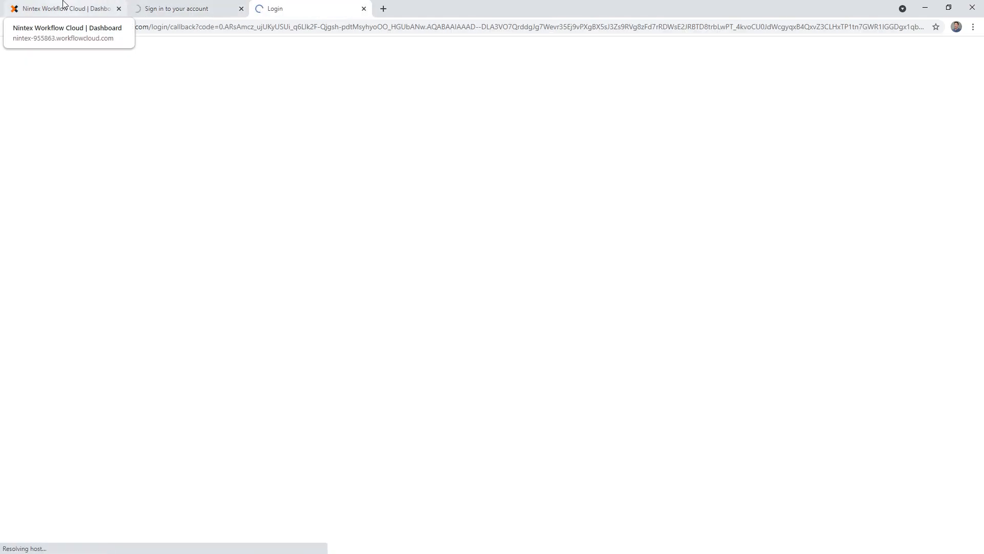
pyautogui.click(63, 6)
pyautogui.click(215, 6)
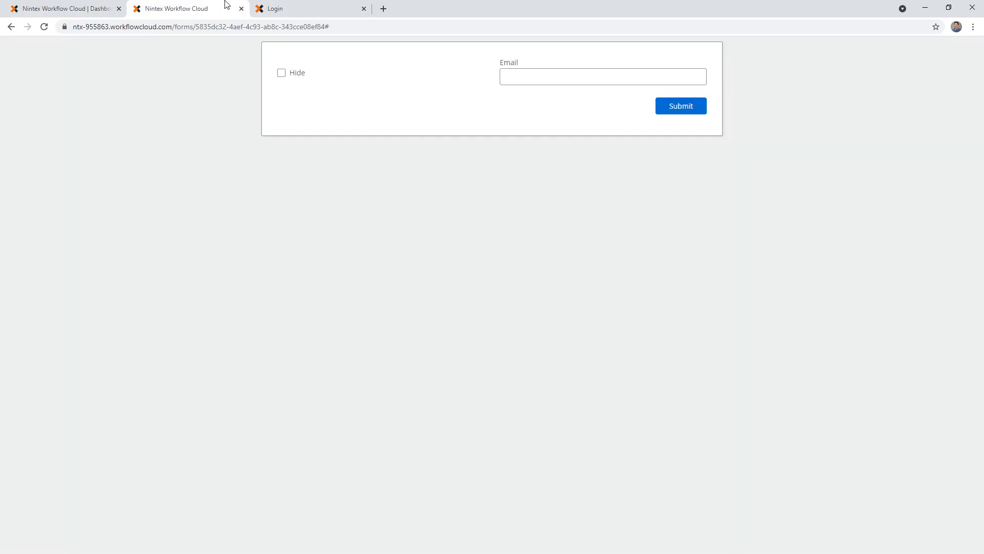
pyautogui.click(307, 8)
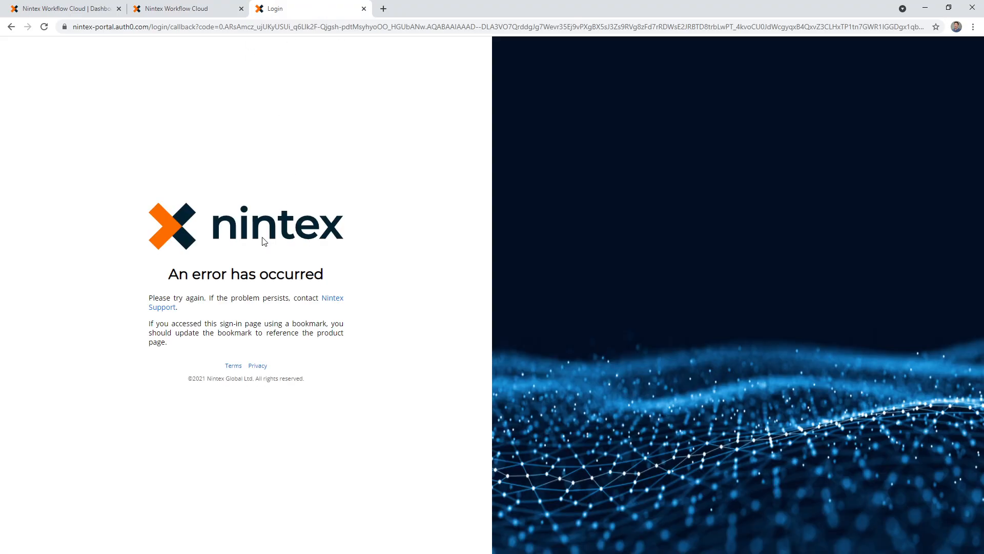
# - Close the second login tab and load the web form's copied address in a new tab
pyautogui.click(297, 27)
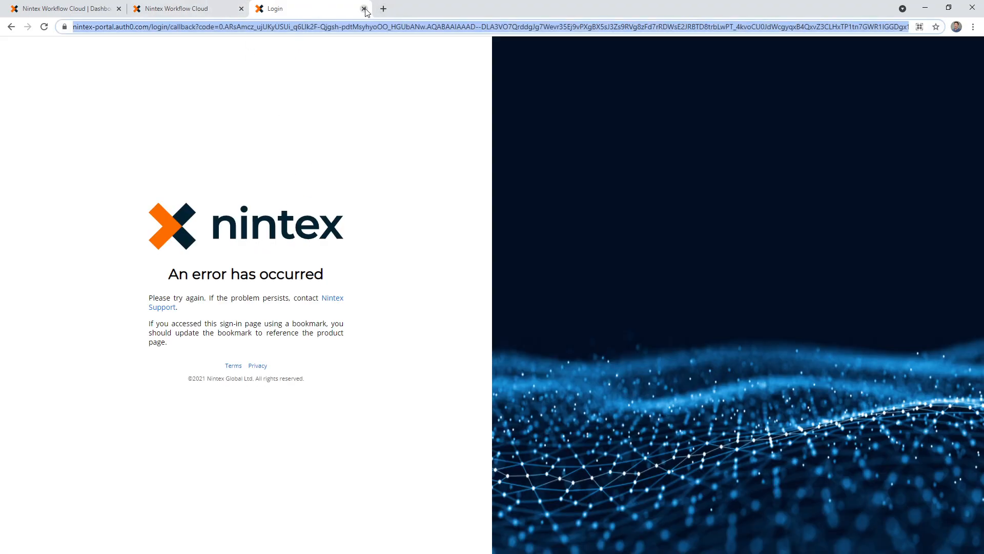
pyautogui.click(364, 8)
pyautogui.click(192, 29)
pyautogui.hotkey('ctrl', 'c')
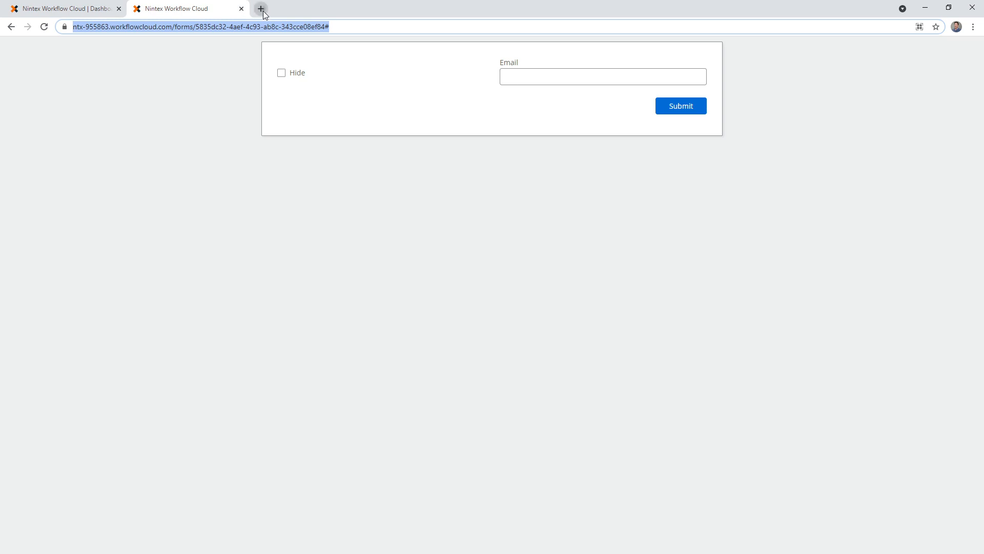
pyautogui.click(261, 8)
pyautogui.hotkey('ctrl', 'v')
pyautogui.press('Return')
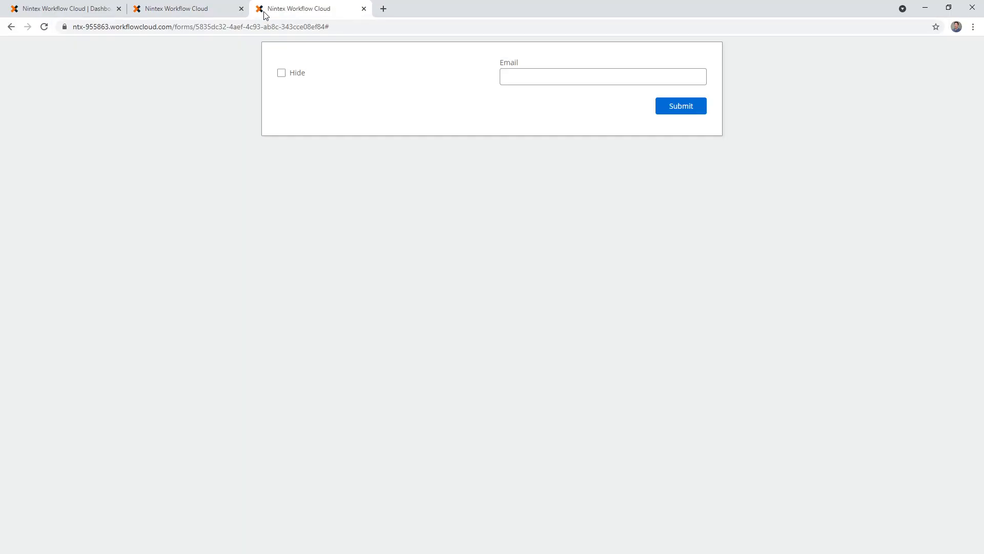
# - Fill in the Email field of the form in the first form tab and submit it with Hide unticked
pyautogui.click(203, 14)
pyautogui.click(517, 79)
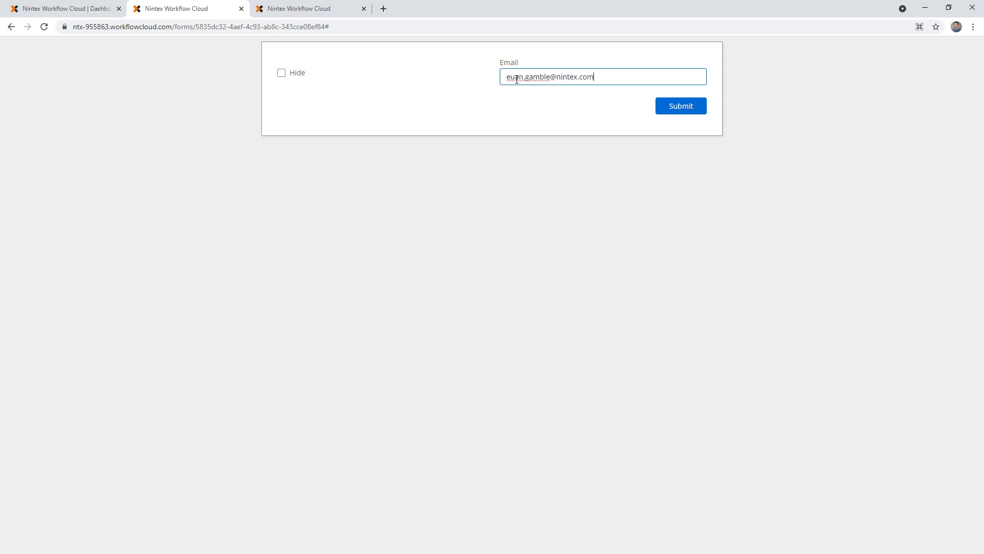
pyautogui.click(693, 111)
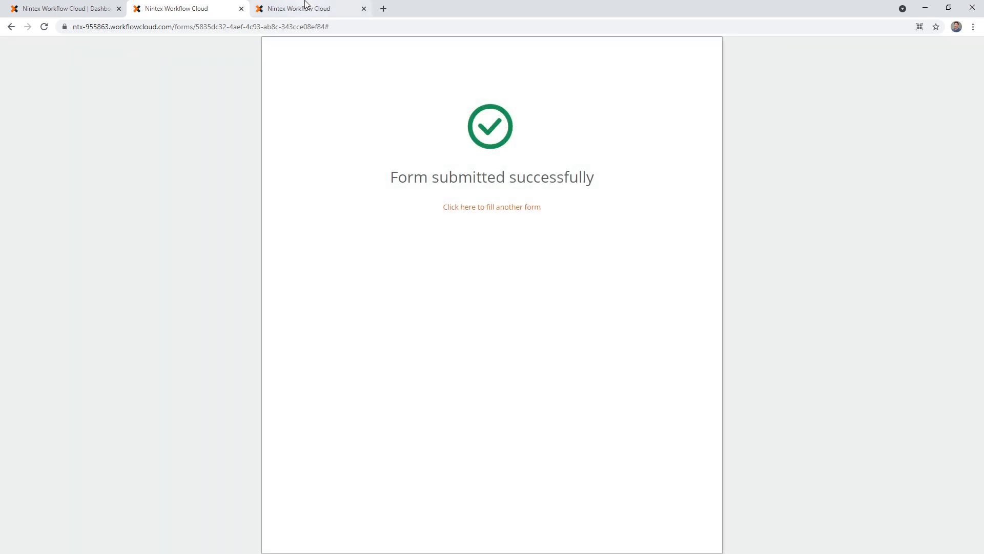
# - In the second form tab, toggle Hide on and off and fill in the email address
pyautogui.click(306, 6)
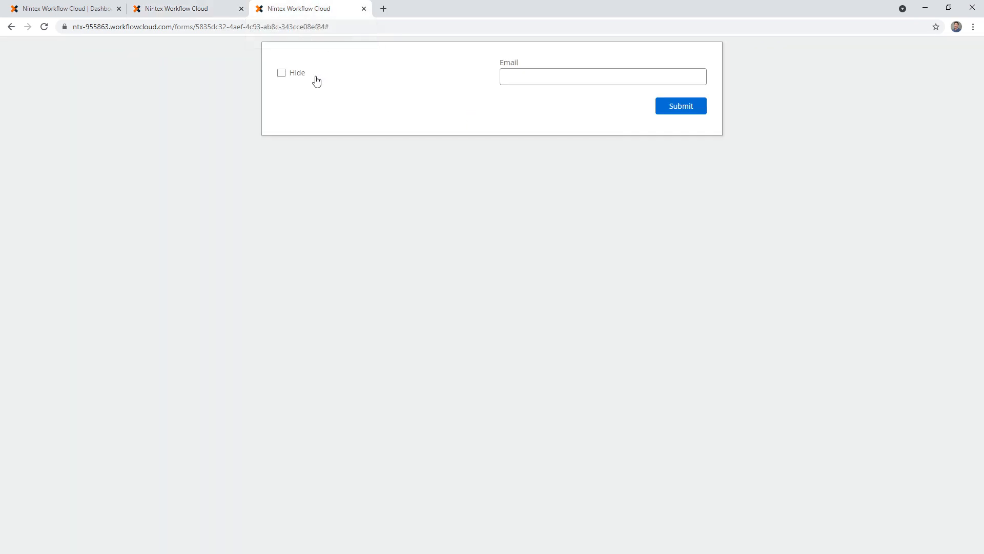
pyautogui.click(292, 76)
pyautogui.click(297, 74)
pyautogui.click(563, 76)
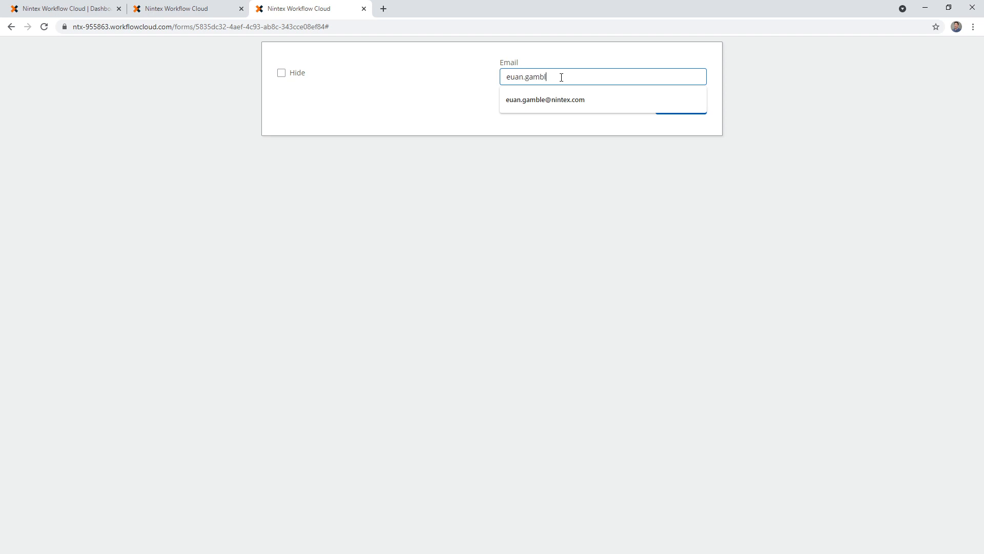
pyautogui.press('Down')
pyautogui.press('Return')
# - Leave Hide ticked in the second form after toggling it, check the first submission, and submit the second form
pyautogui.click(280, 75)
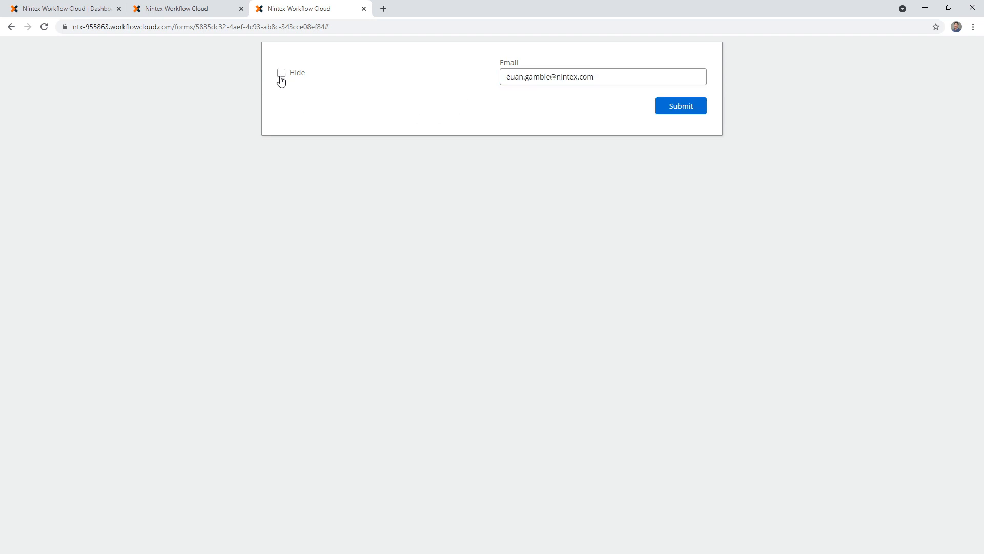
pyautogui.click(282, 74)
pyautogui.click(174, 11)
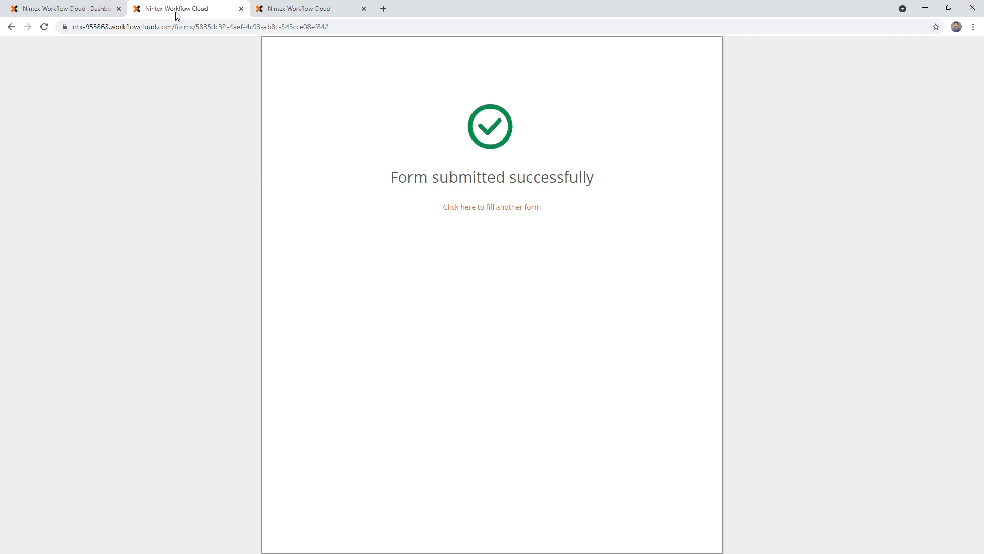
pyautogui.click(300, 10)
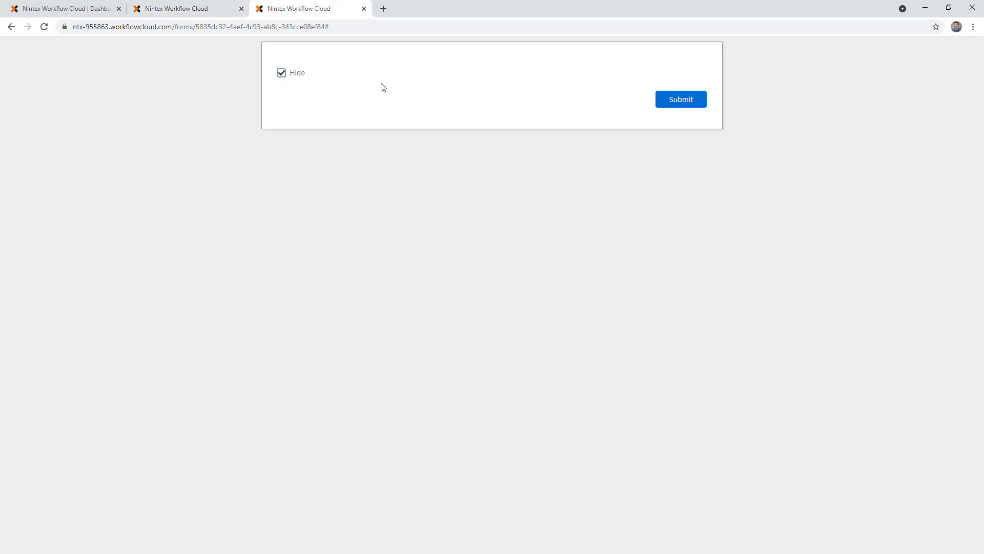
pyautogui.click(294, 77)
pyautogui.click(296, 77)
pyautogui.click(686, 100)
# - Close the workflow designer and open the list of instances for the "Testing a hidden control" workflow
pyautogui.click(65, 8)
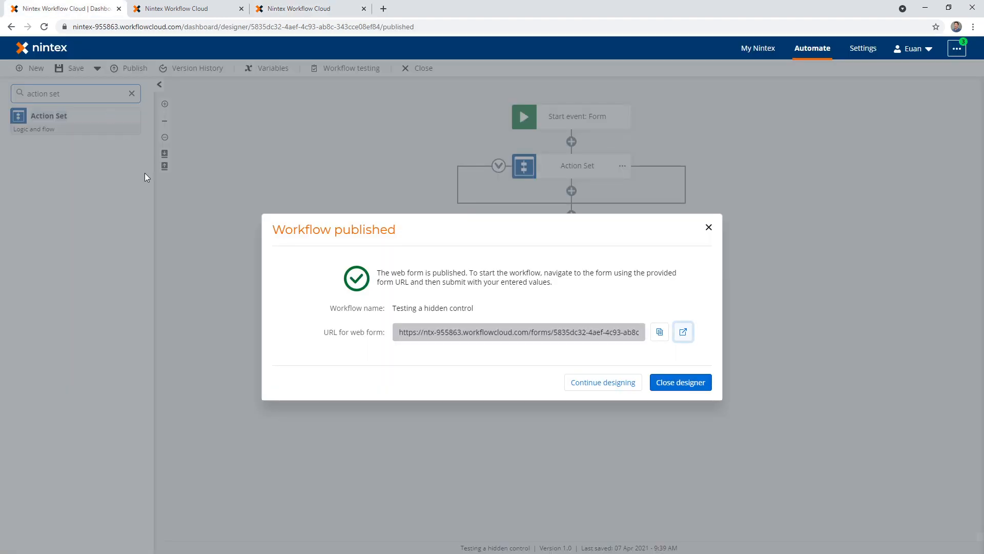
pyautogui.click(686, 391)
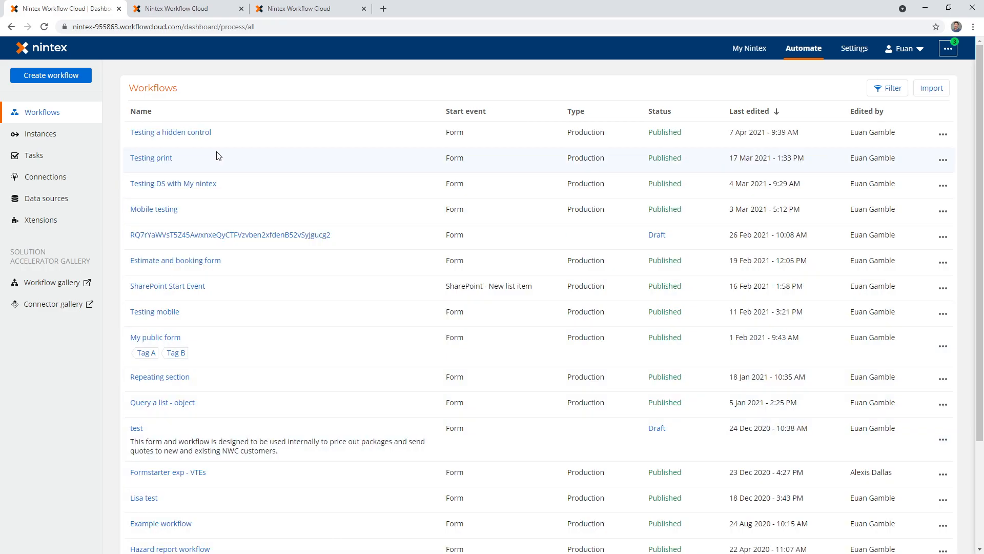
pyautogui.click(943, 135)
pyautogui.click(905, 289)
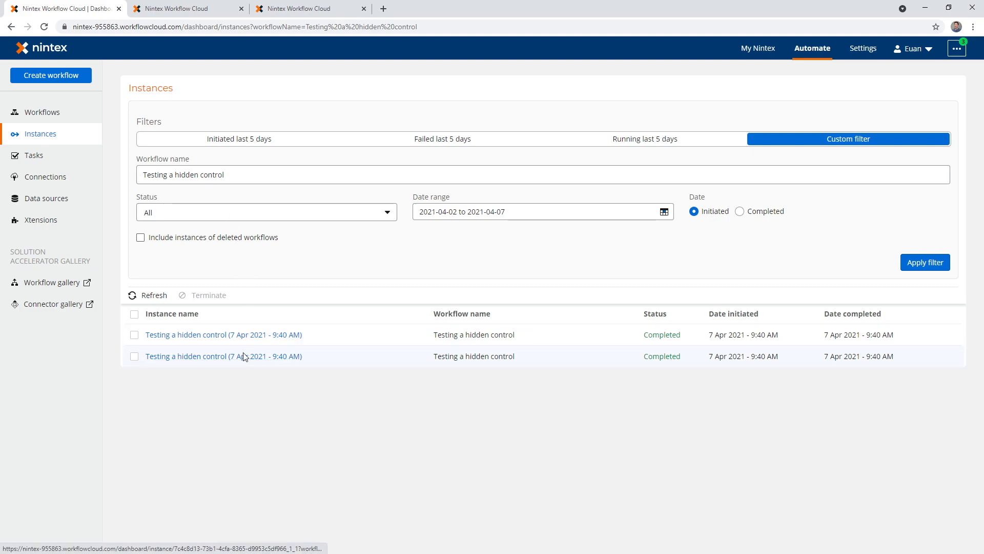
# - Open the first listed instance and examine the yes/no, email and user values in its start data
pyautogui.click(173, 338)
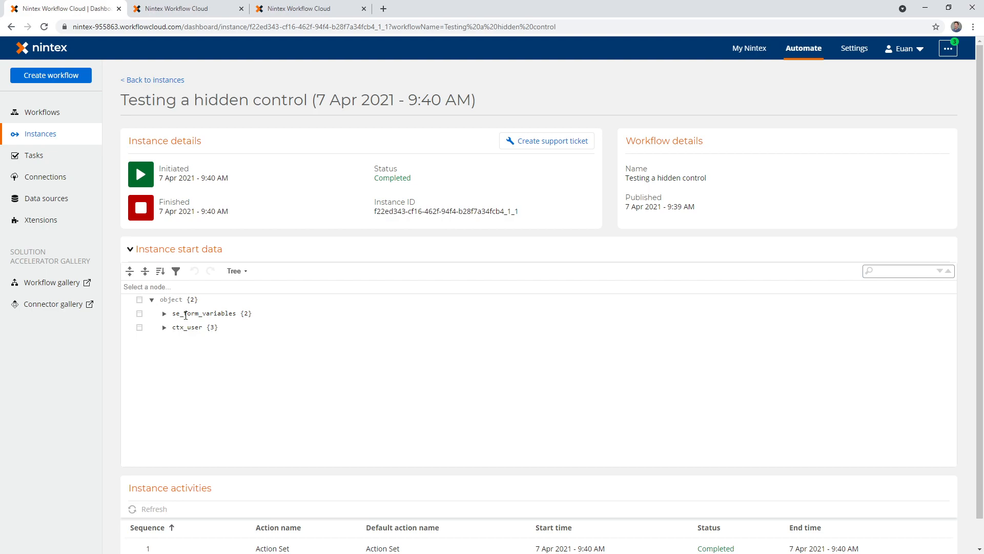
pyautogui.click(164, 313)
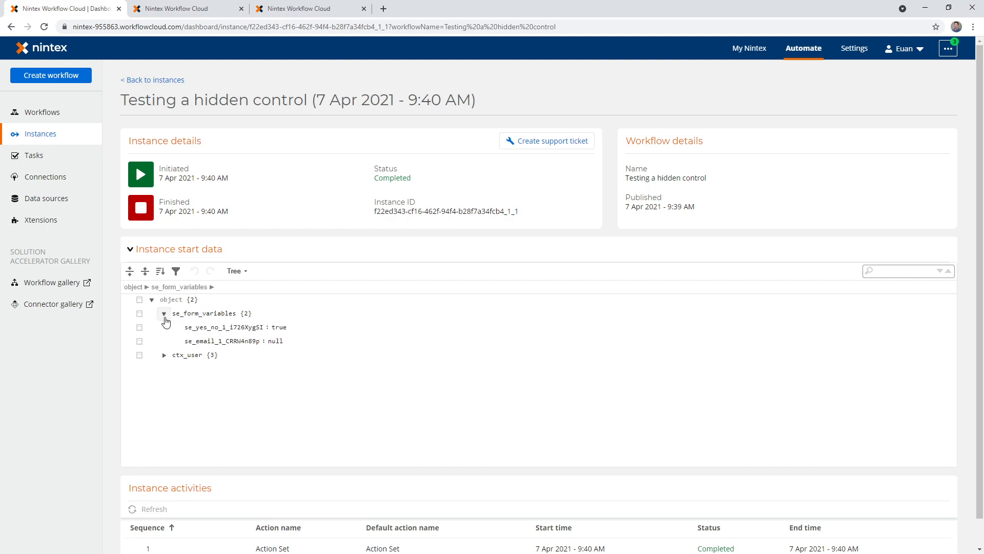
pyautogui.click(163, 355)
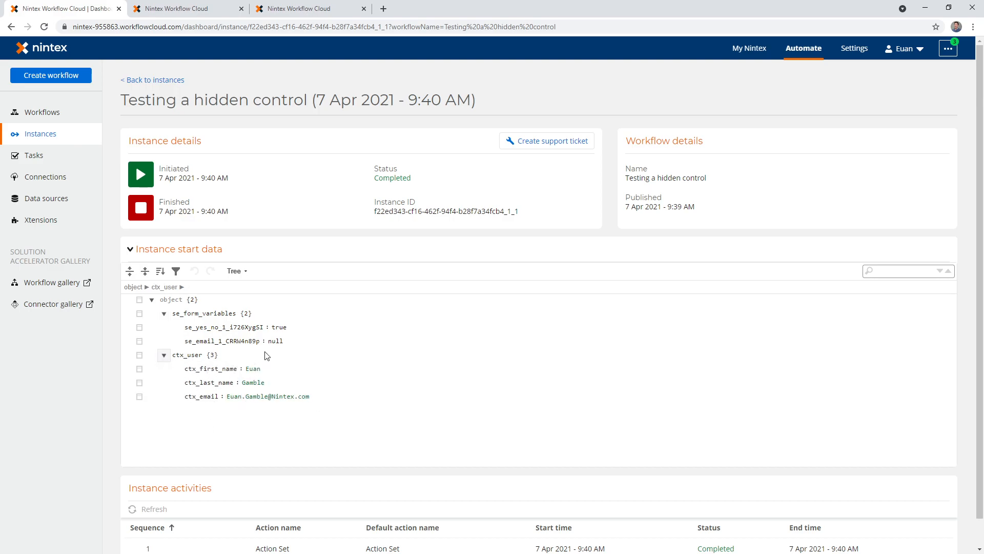
pyautogui.moveTo(188, 341); pyautogui.dragTo(293, 341)
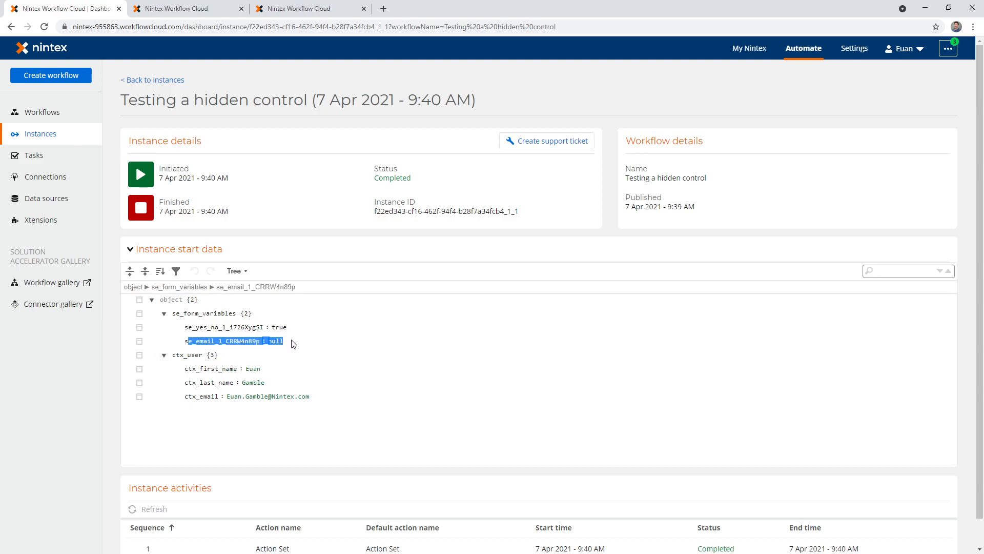
pyautogui.click(195, 342)
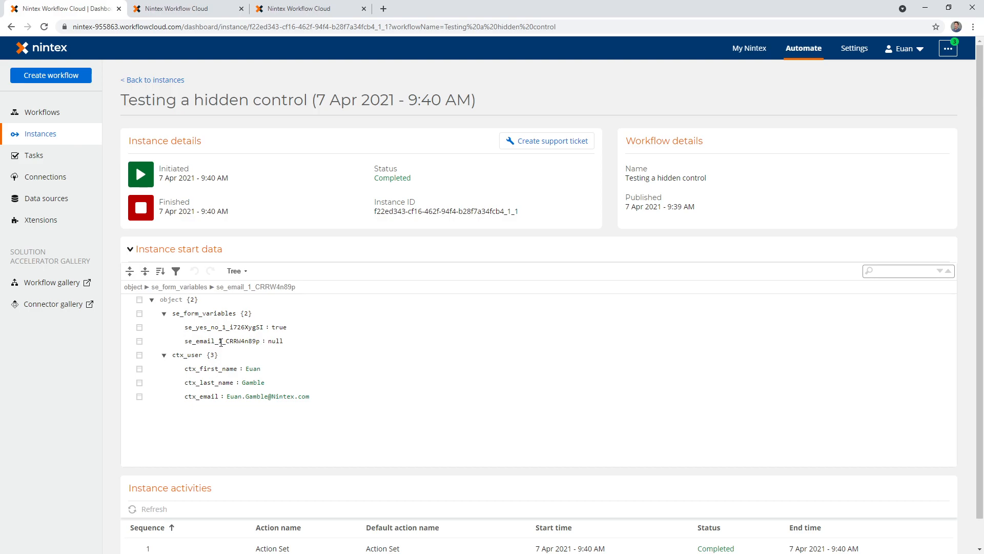
pyautogui.moveTo(288, 342); pyautogui.dragTo(304, 329)
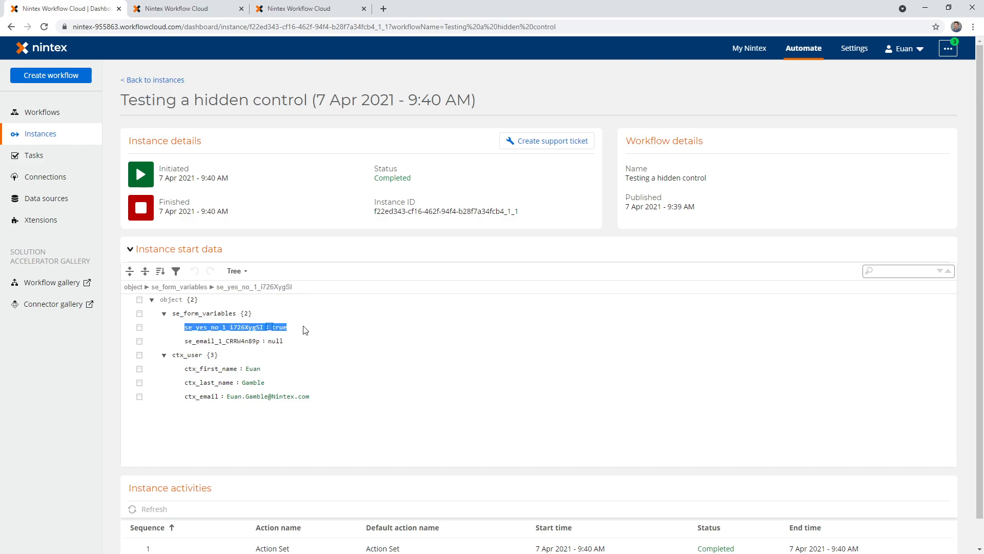
pyautogui.click(306, 330)
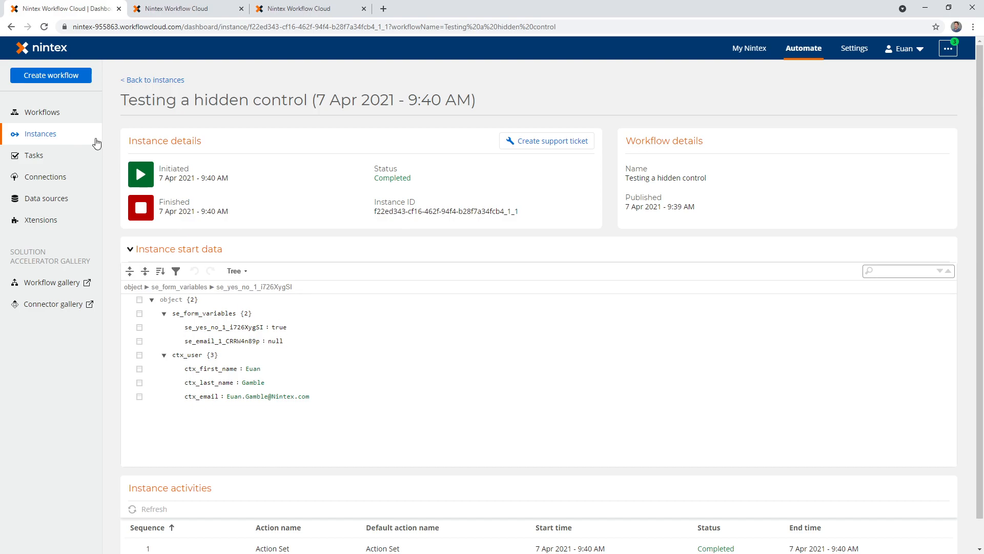
# - Go back to the instances, open the second listed one and examine the form variables in its start data
pyautogui.click(154, 80)
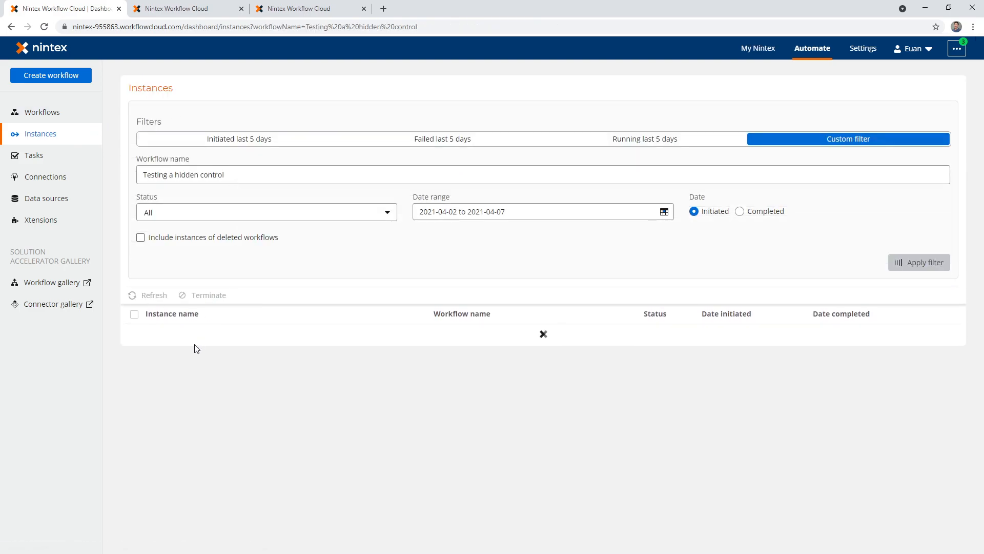
pyautogui.click(189, 359)
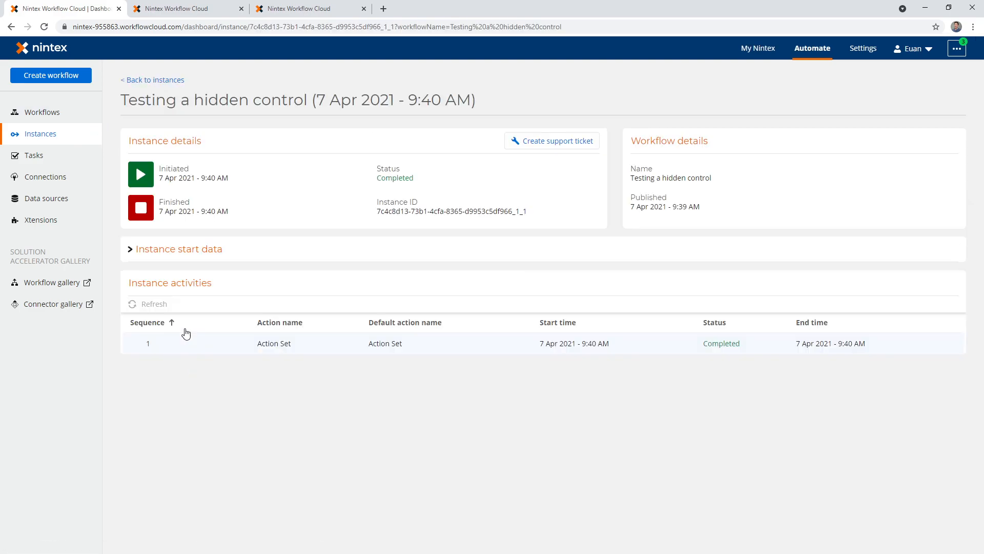
pyautogui.click(130, 249)
pyautogui.click(164, 313)
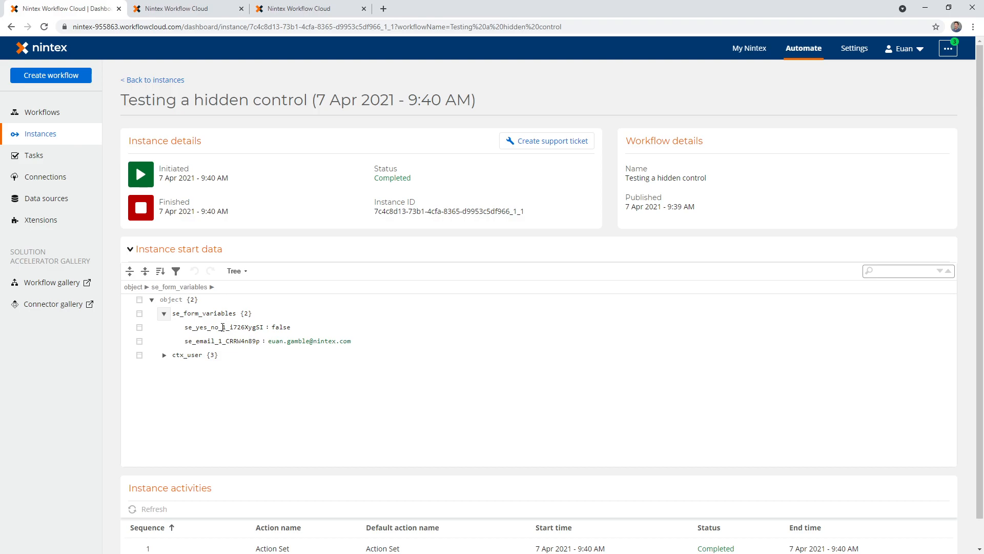
pyautogui.moveTo(188, 341); pyautogui.dragTo(368, 347)
pyautogui.click(365, 377)
# - Close both web form tabs and return to the list of workflows
pyautogui.click(242, 9)
pyautogui.click(242, 9)
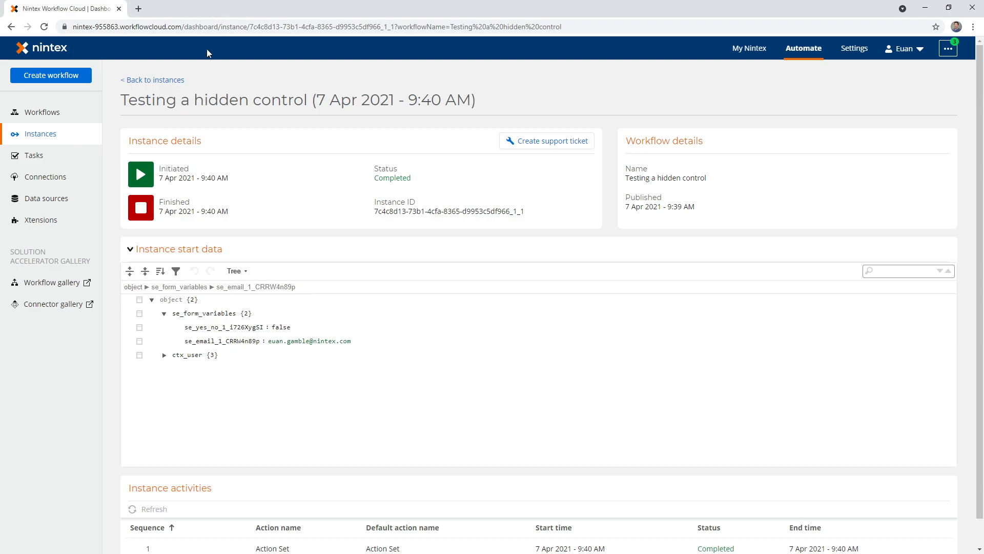
pyautogui.click(70, 113)
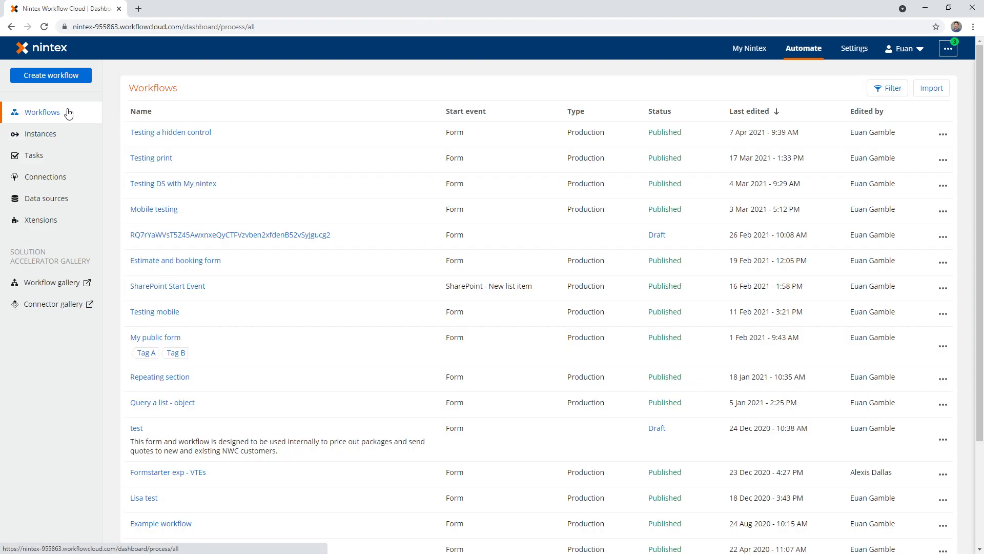
# - Open the "Testing a hidden control" workflow, bring up its start form in the form designer and select the Email control
pyautogui.click(150, 135)
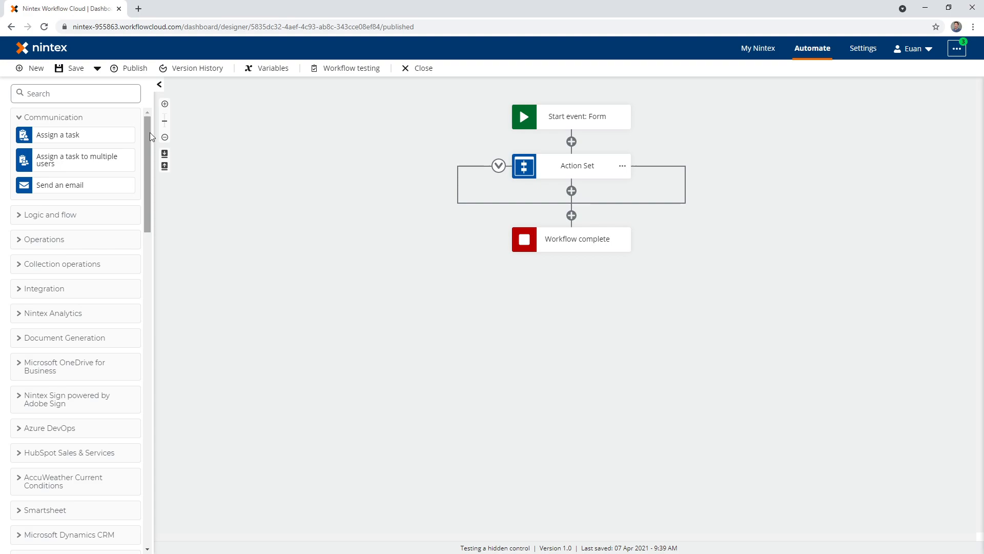
pyautogui.click(562, 121)
pyautogui.click(814, 191)
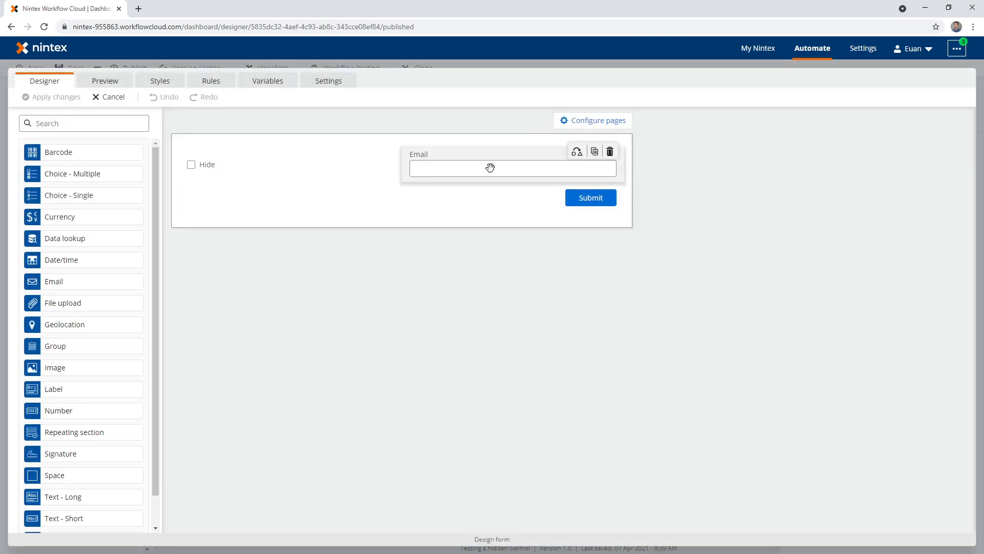
pyautogui.click(490, 168)
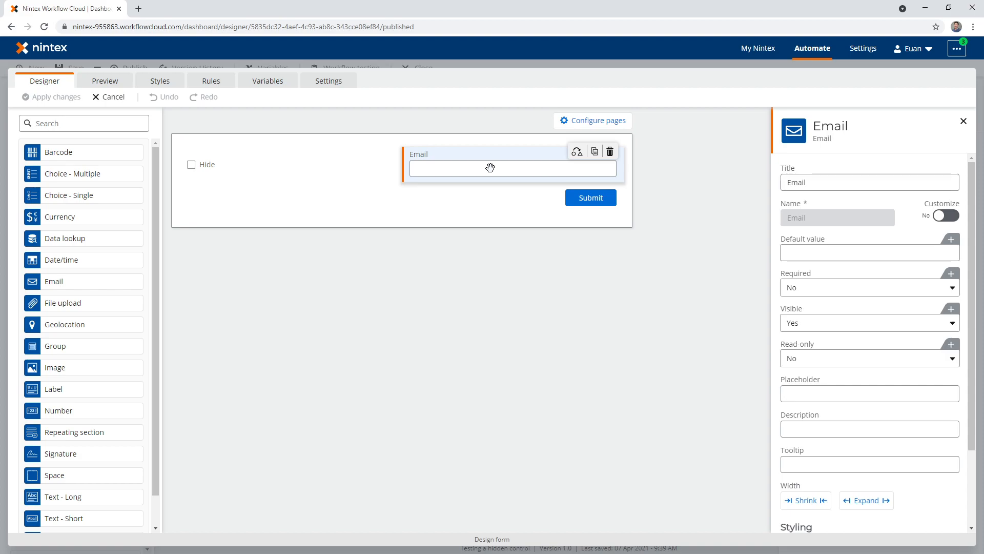
# - Start a new form variable named var_email
pyautogui.click(268, 85)
pyautogui.click(722, 139)
pyautogui.click(302, 219)
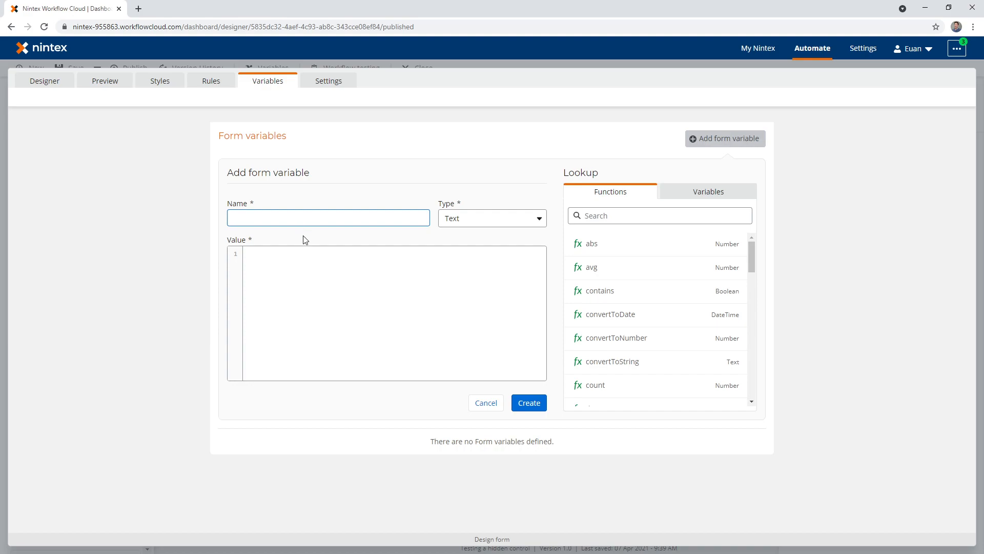
pyautogui.write('var_email')
pyautogui.click(314, 258)
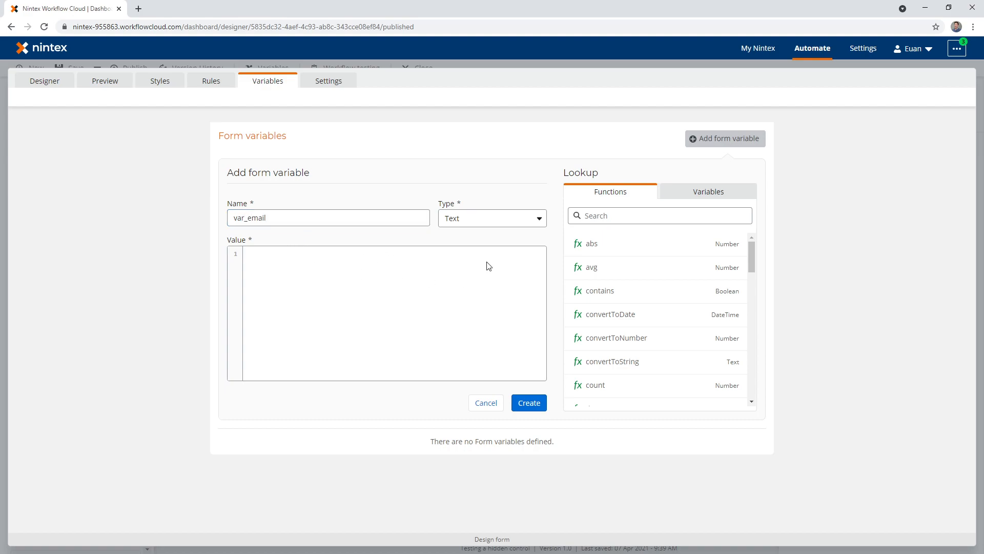
pyautogui.write('Form.')
pyautogui.press('Return')
pyautogui.moveTo(417, 272); pyautogui.dragTo(184, 256)
pyautogui.press('Delete')
pyautogui.doubleClick(288, 220)
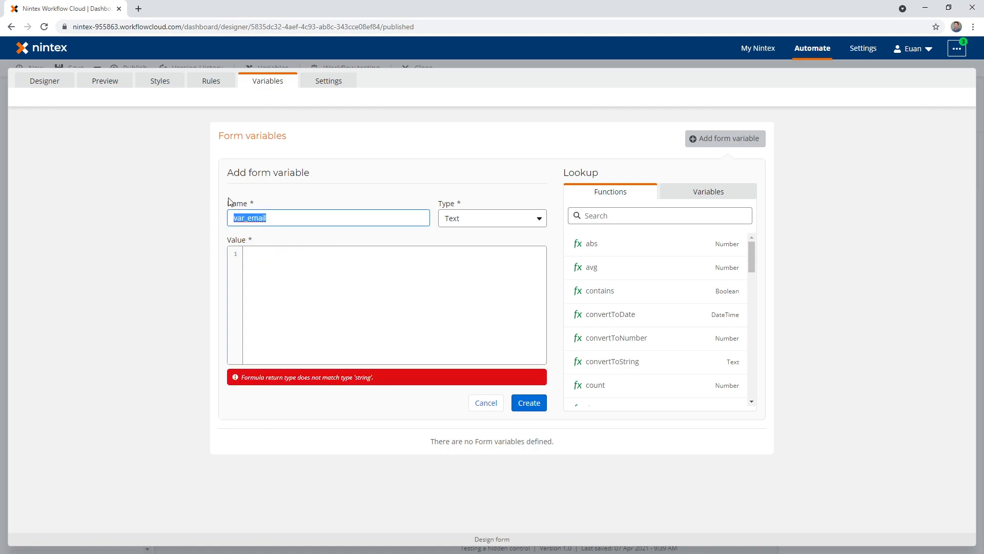
pyautogui.click(692, 195)
pyautogui.click(626, 195)
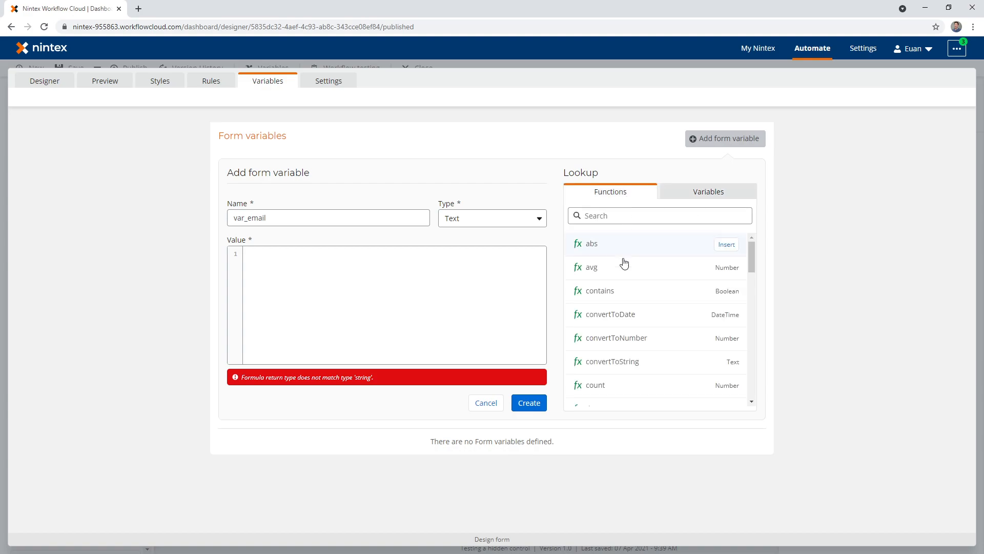
pyautogui.scroll(-5, 694, 314)
pyautogui.scroll(5, 686, 308)
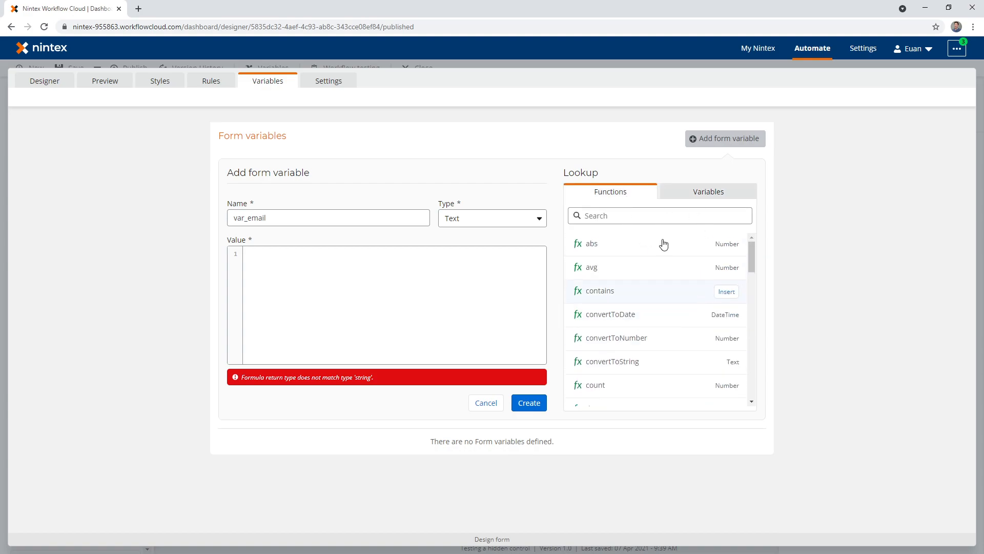
# - Set the value of the var_email variable to Form.Email and create the variable
pyautogui.click(327, 275)
pyautogui.write('form.')
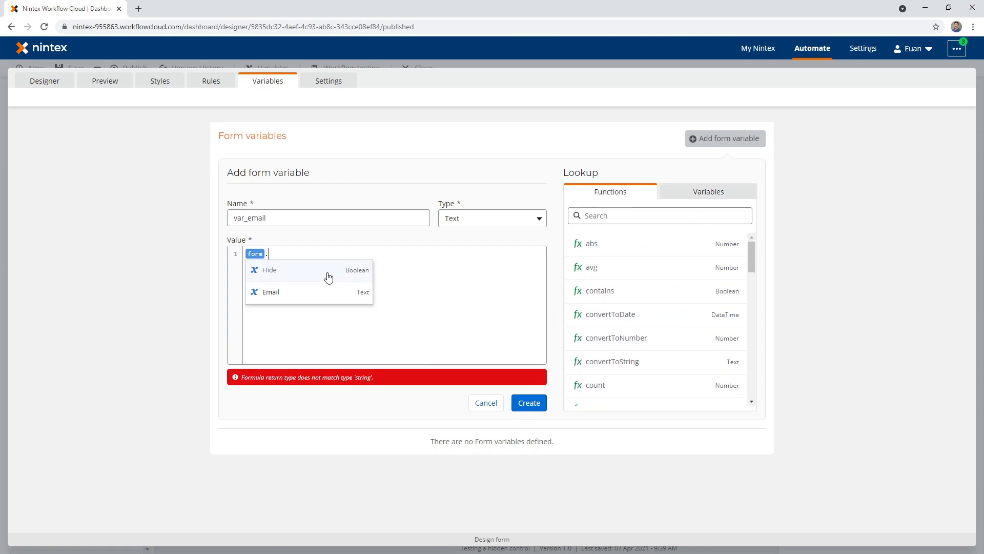
pyautogui.press('Down')
pyautogui.press('Return')
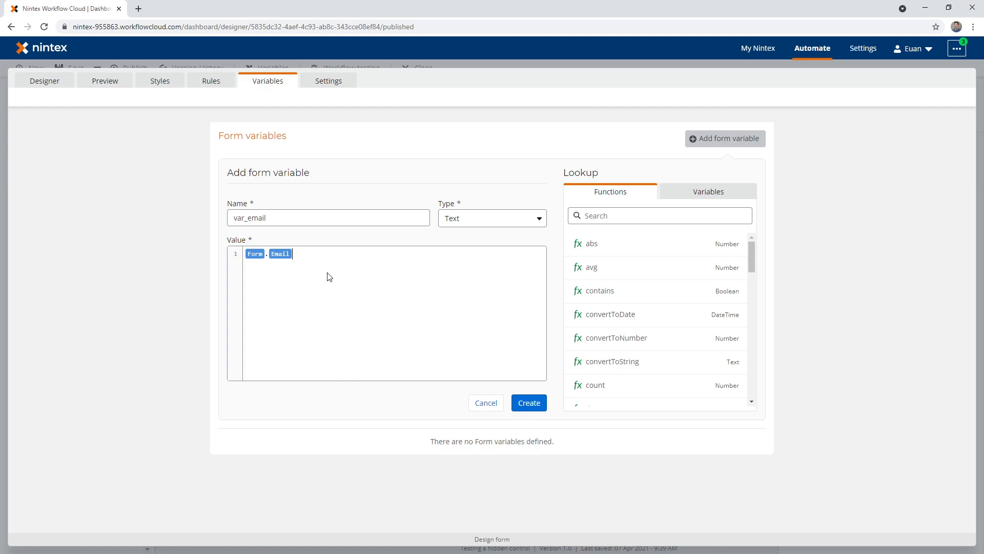
pyautogui.click(529, 404)
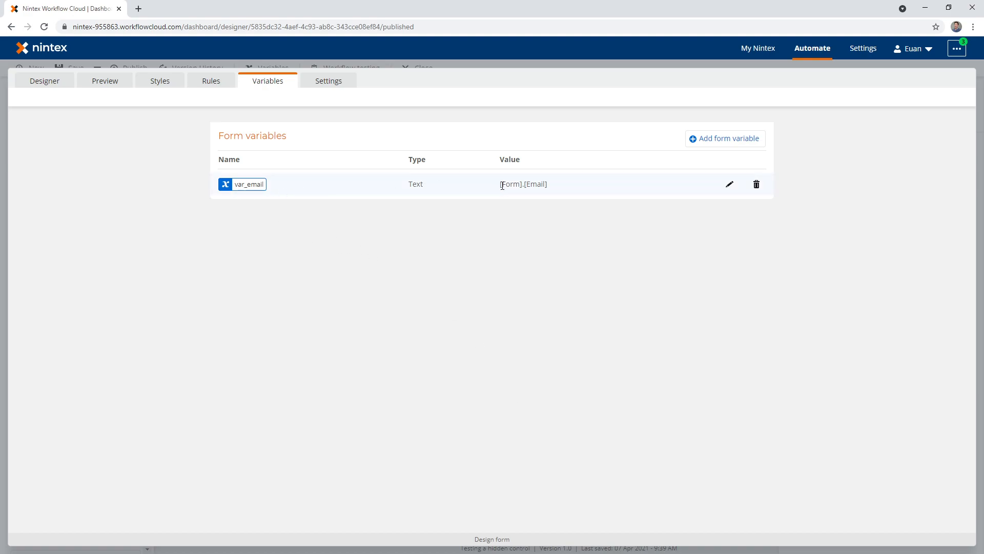
# - Apply the form changes and publish the "Testing a hidden control" workflow for production use
pyautogui.click(53, 86)
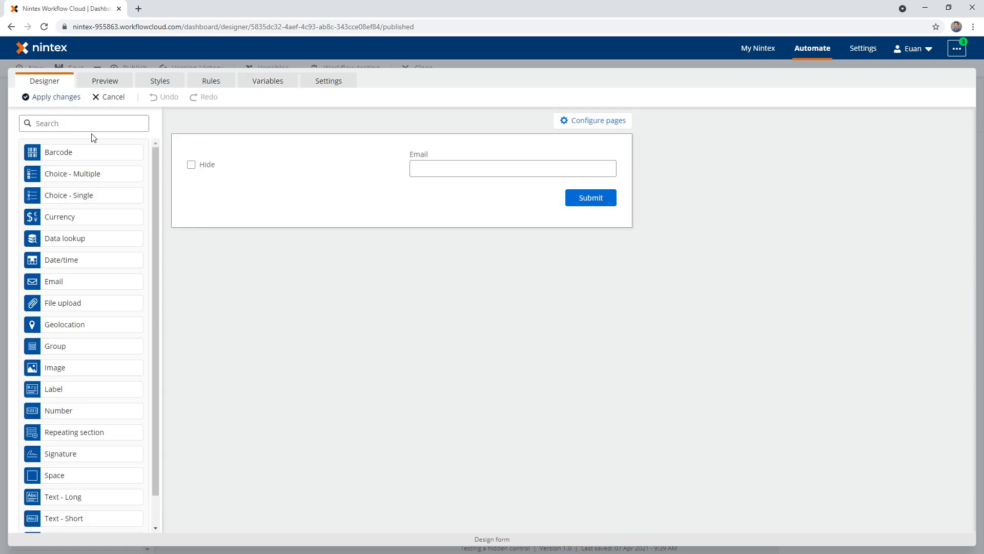
pyautogui.click(56, 98)
pyautogui.click(199, 147)
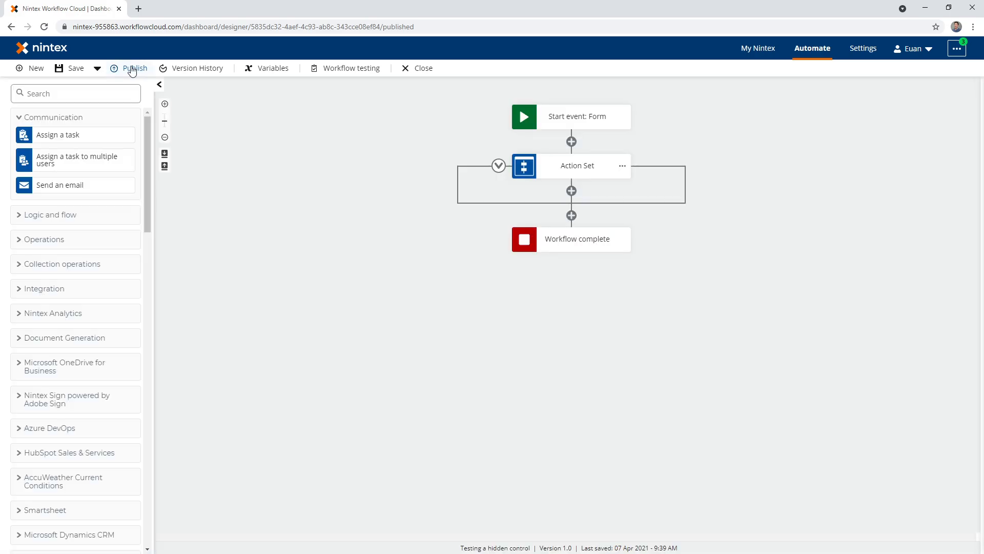
pyautogui.click(137, 71)
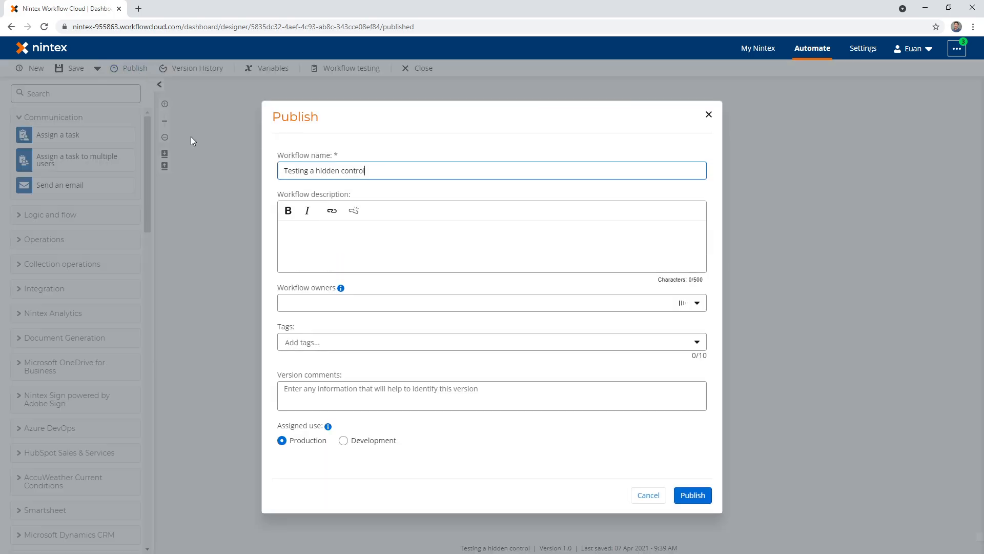
pyautogui.click(688, 494)
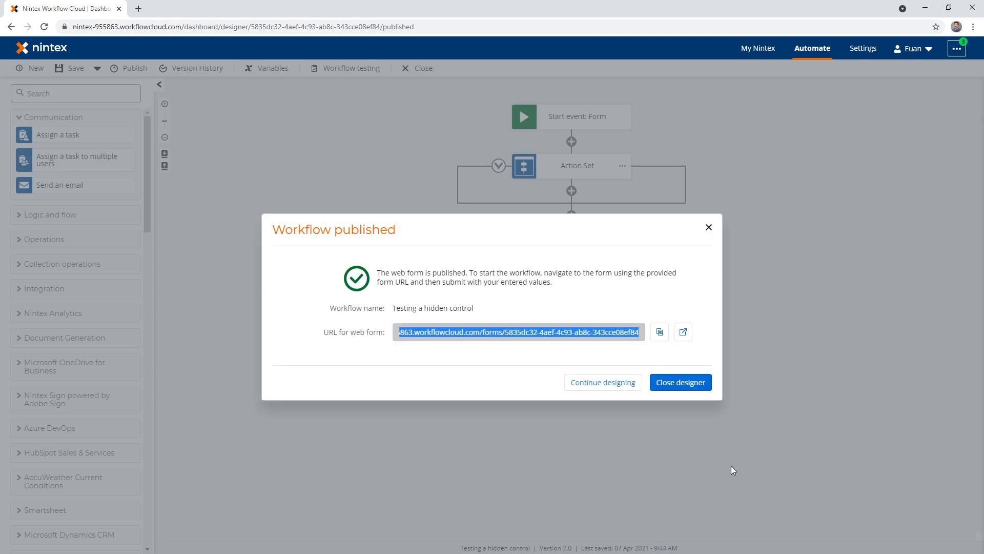
# - Open the published web form, fill in the Email field, tick Hide and submit the form
pyautogui.click(683, 332)
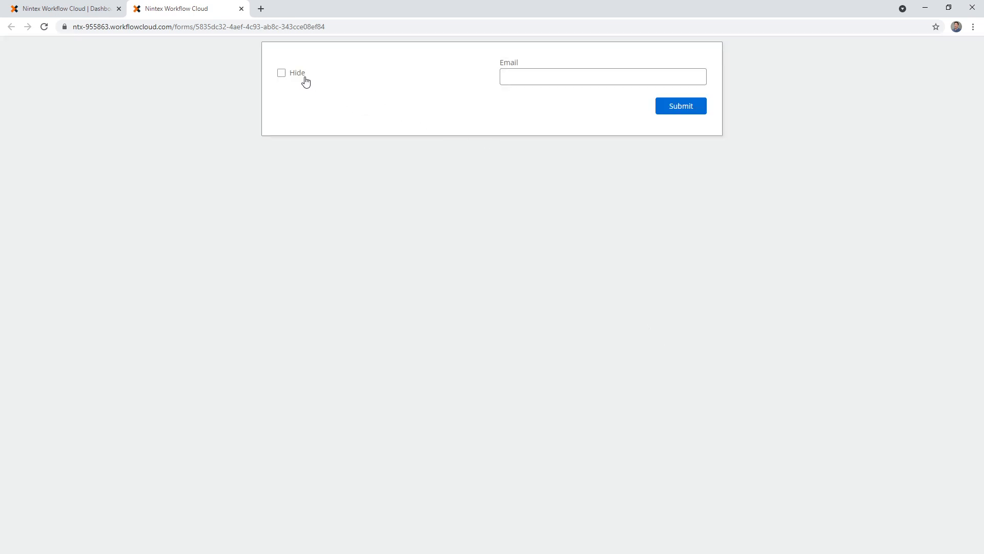
pyautogui.click(523, 77)
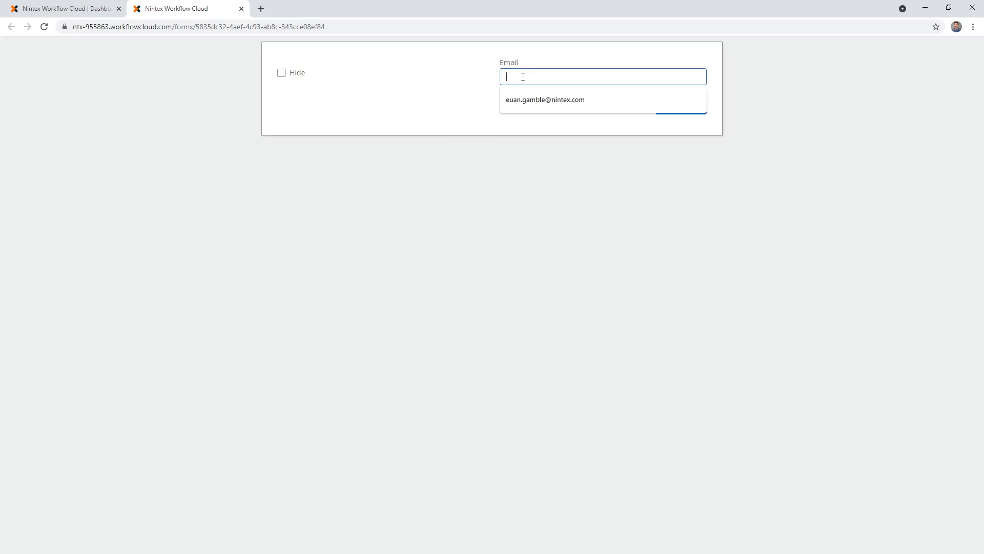
pyautogui.click(528, 100)
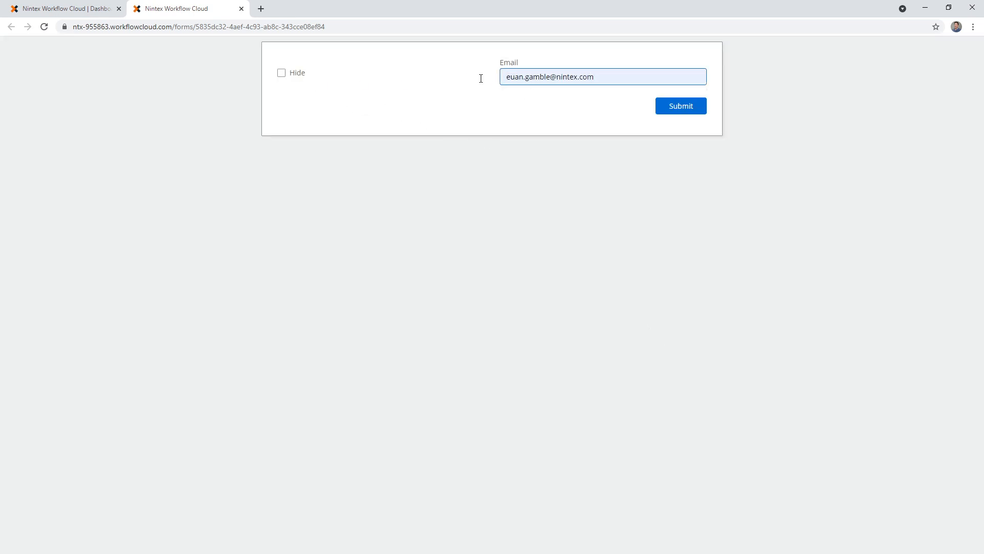
pyautogui.click(281, 76)
pyautogui.click(681, 101)
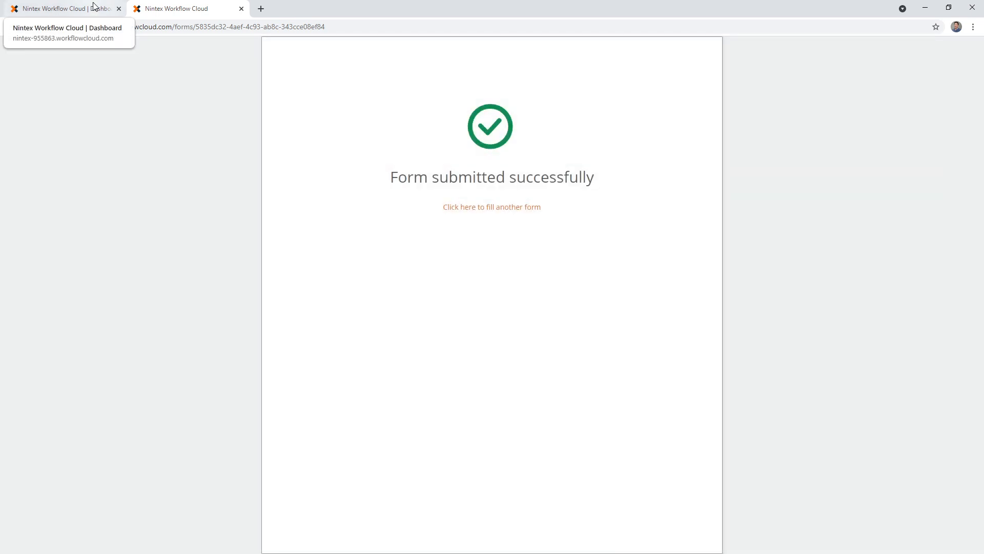
# - Return to the dashboard, close the workflow designer and list the instances of the "Testing a hidden control" workflow
pyautogui.click(94, 6)
pyautogui.click(681, 382)
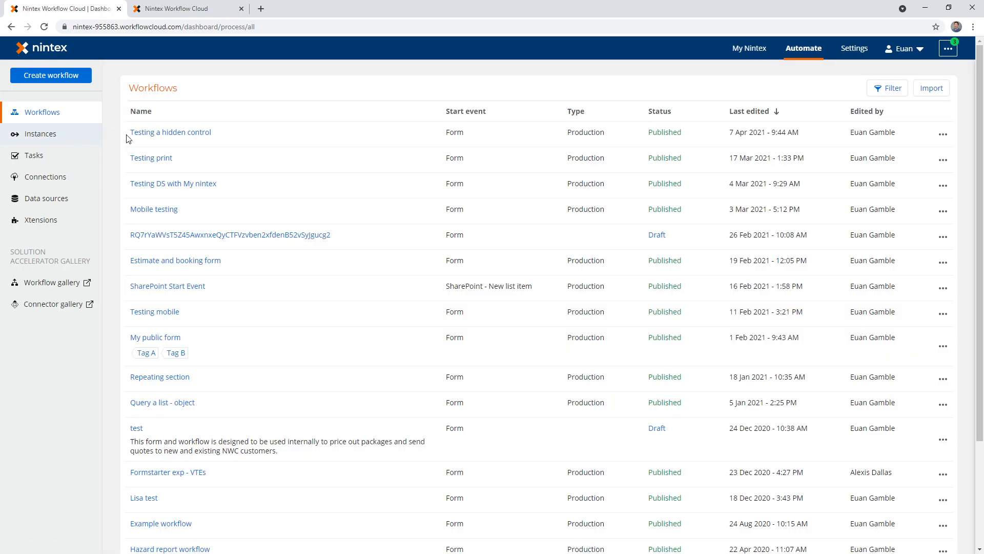
pyautogui.click(943, 134)
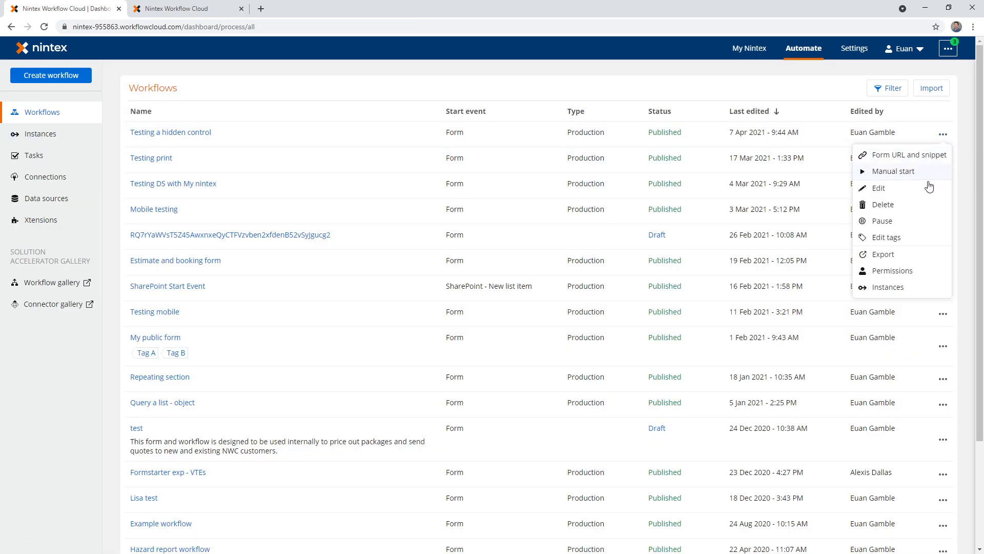
pyautogui.click(901, 288)
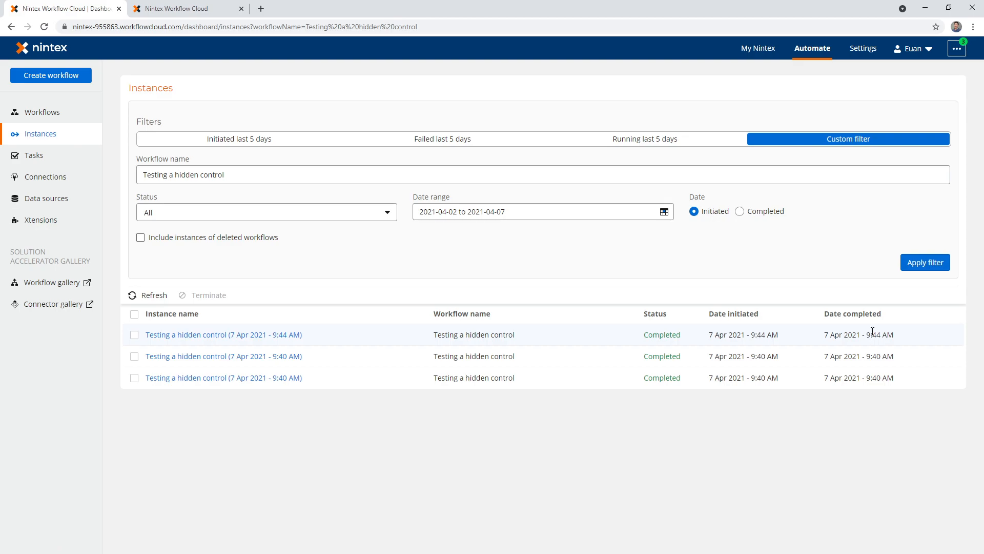
# - Open the newest instance and examine the var_email, yes/no and email values among the form variables in its start data
pyautogui.click(279, 334)
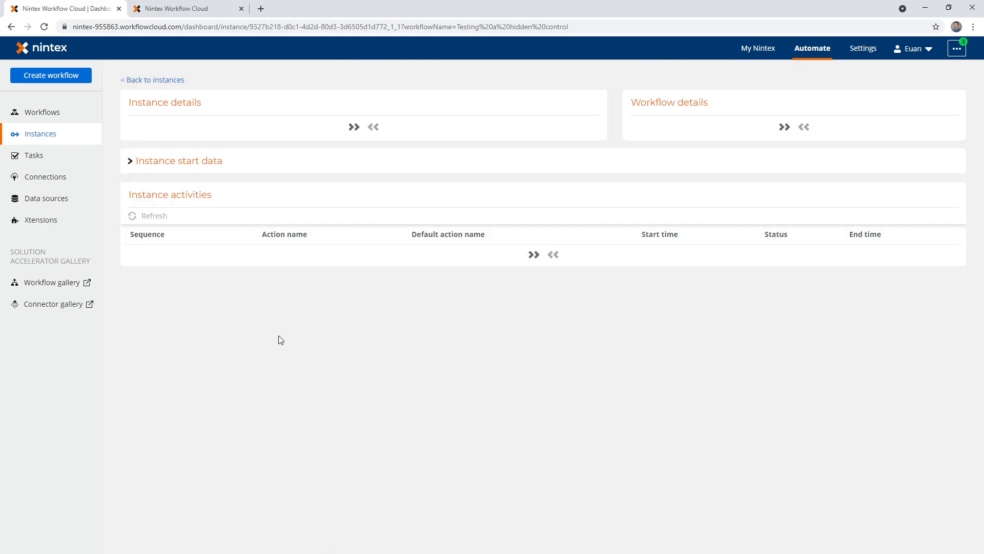
pyautogui.click(130, 249)
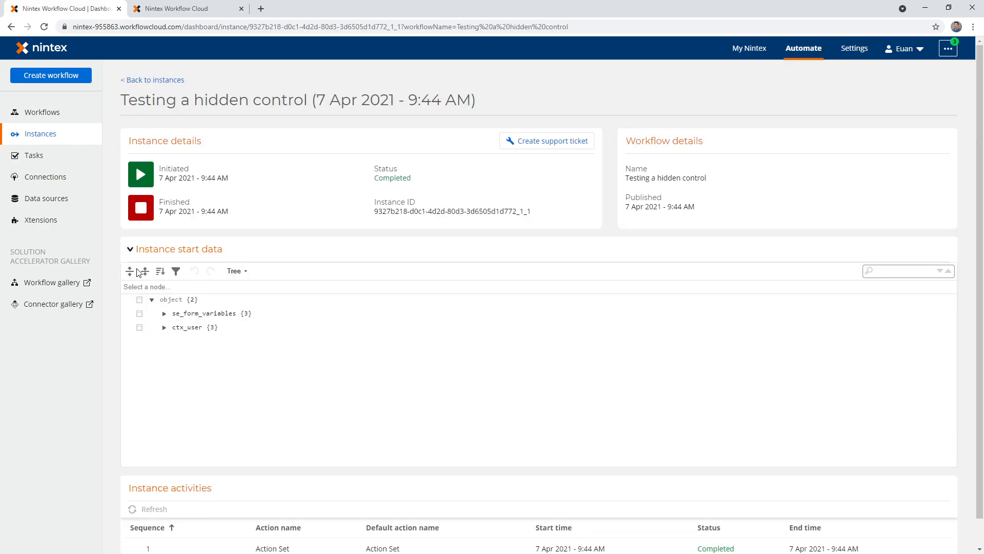
pyautogui.click(162, 314)
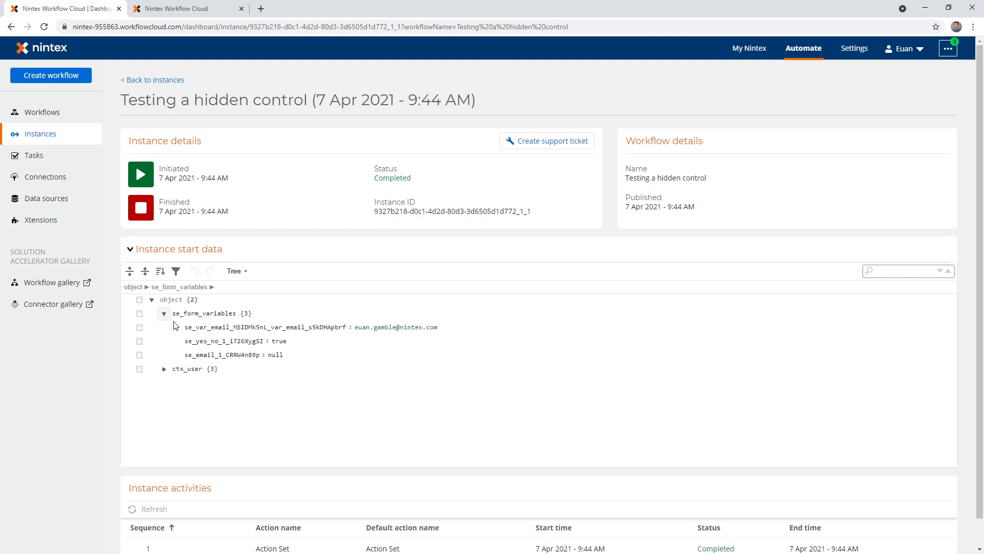
pyautogui.moveTo(186, 355); pyautogui.dragTo(281, 357)
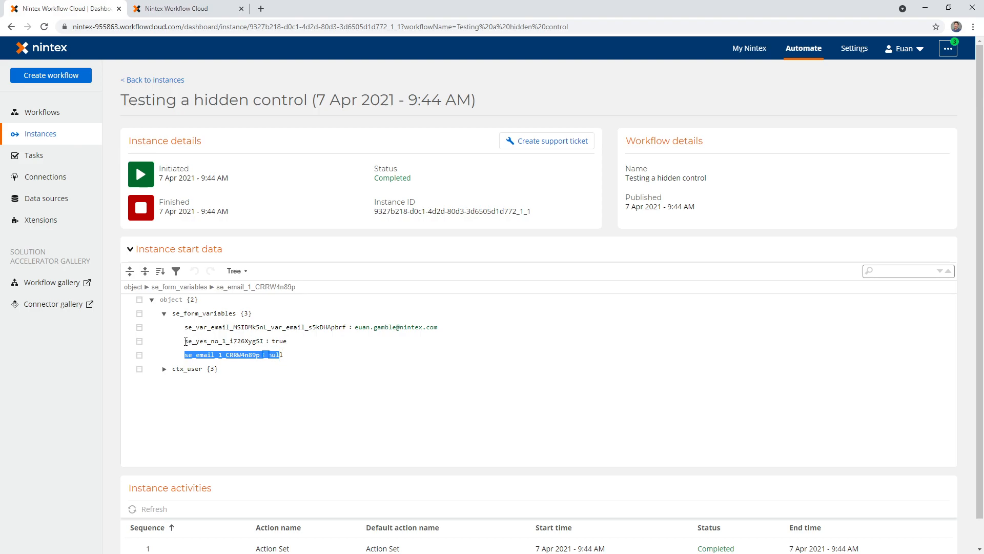
pyautogui.moveTo(185, 341); pyautogui.dragTo(294, 349)
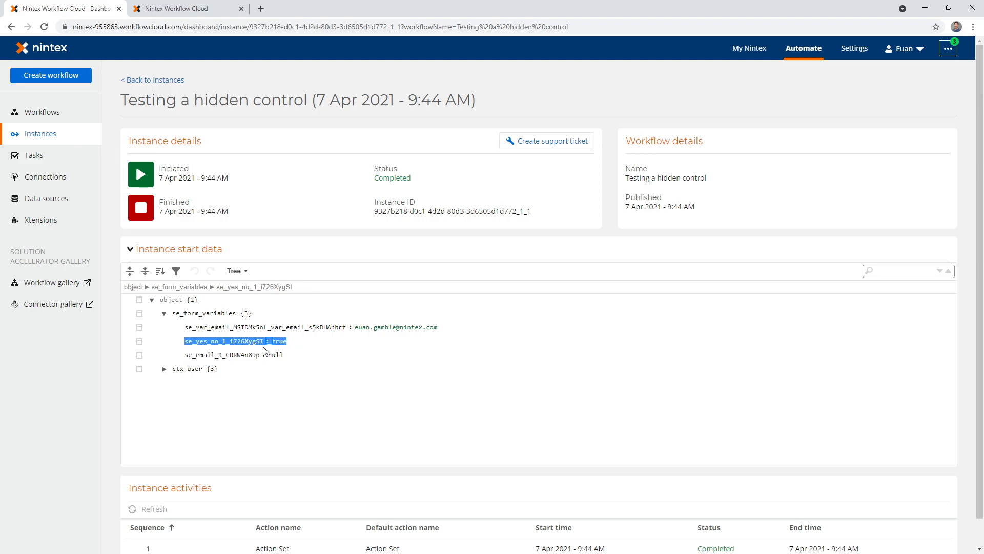
pyautogui.moveTo(187, 354); pyautogui.dragTo(296, 358)
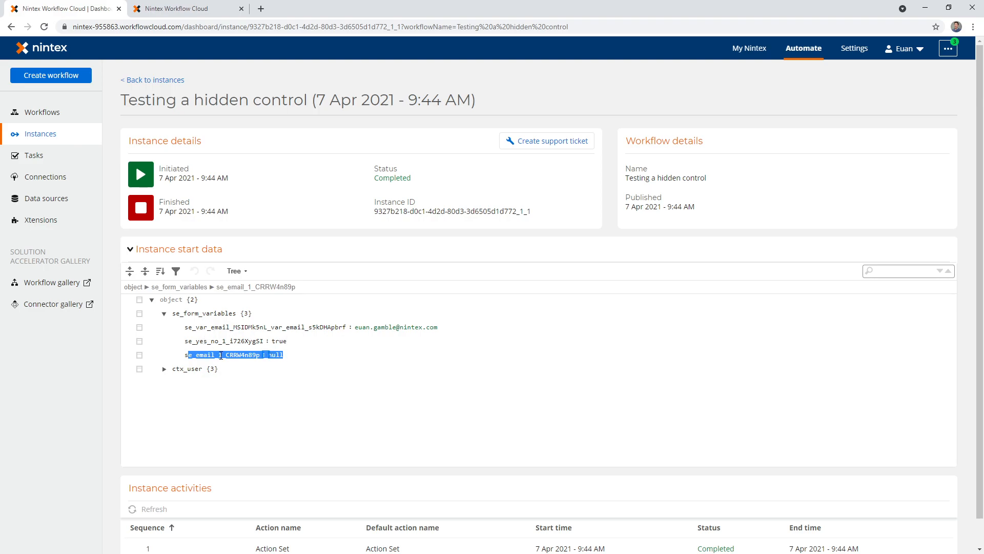
pyautogui.moveTo(186, 327); pyautogui.dragTo(234, 327)
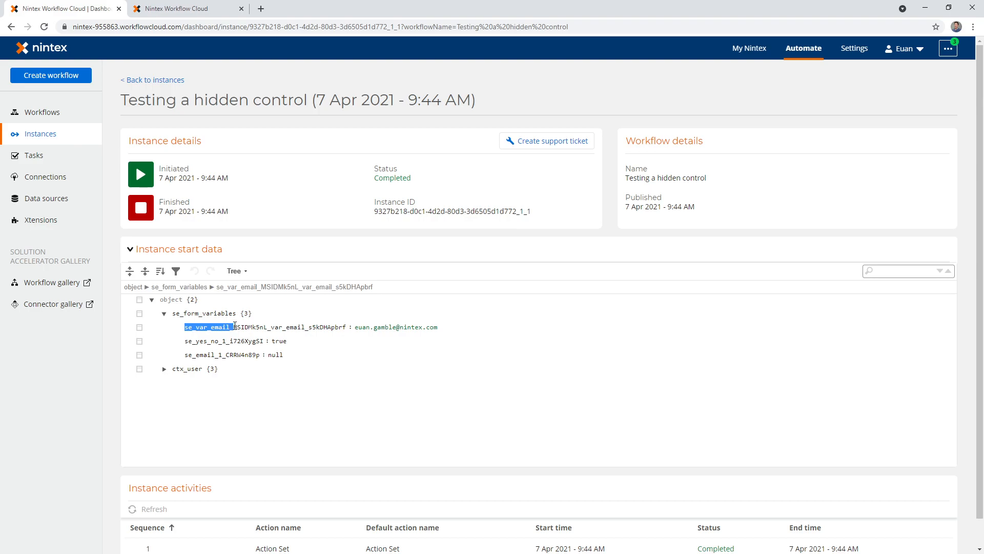
pyautogui.moveTo(300, 355); pyautogui.dragTo(447, 330)
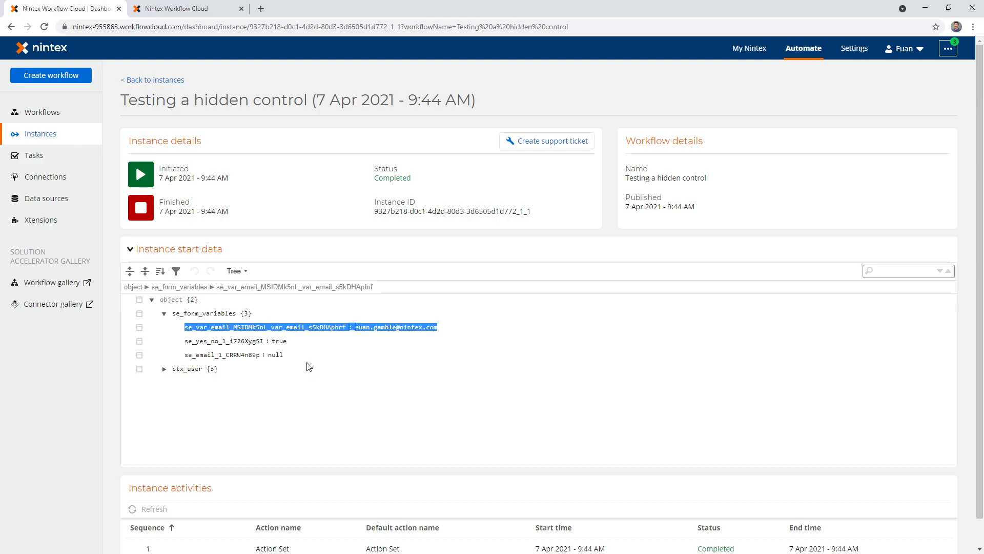
pyautogui.click(308, 364)
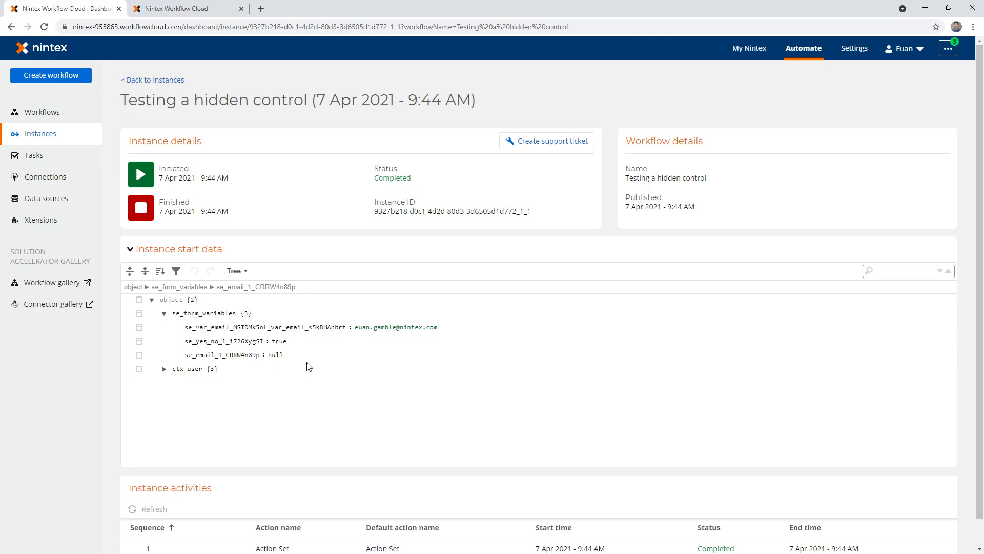